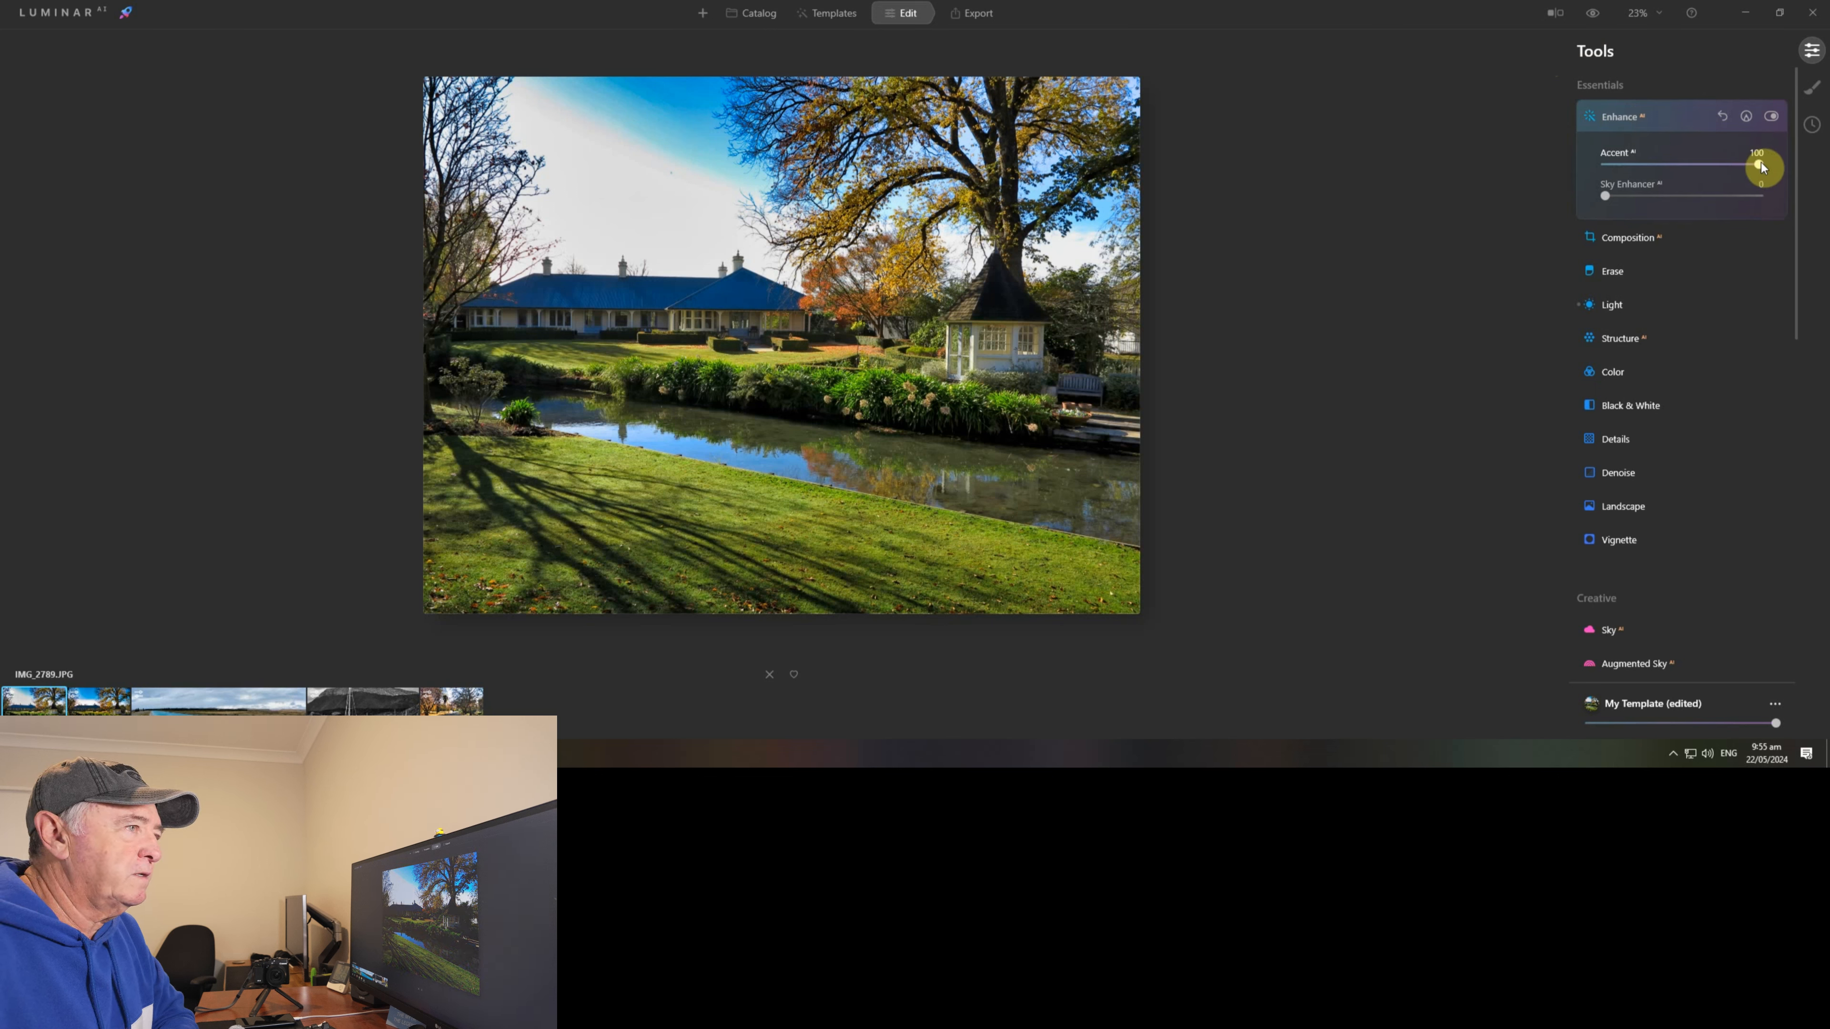
Step: Reset Shadows to 0 and Exposure to 0.00 in the Light adjustments of the garden photo
mouse_move(1761, 166)
left_mouse_down()
mouse_move(1583, 173)
mouse_move(1762, 169)
left_mouse_up()
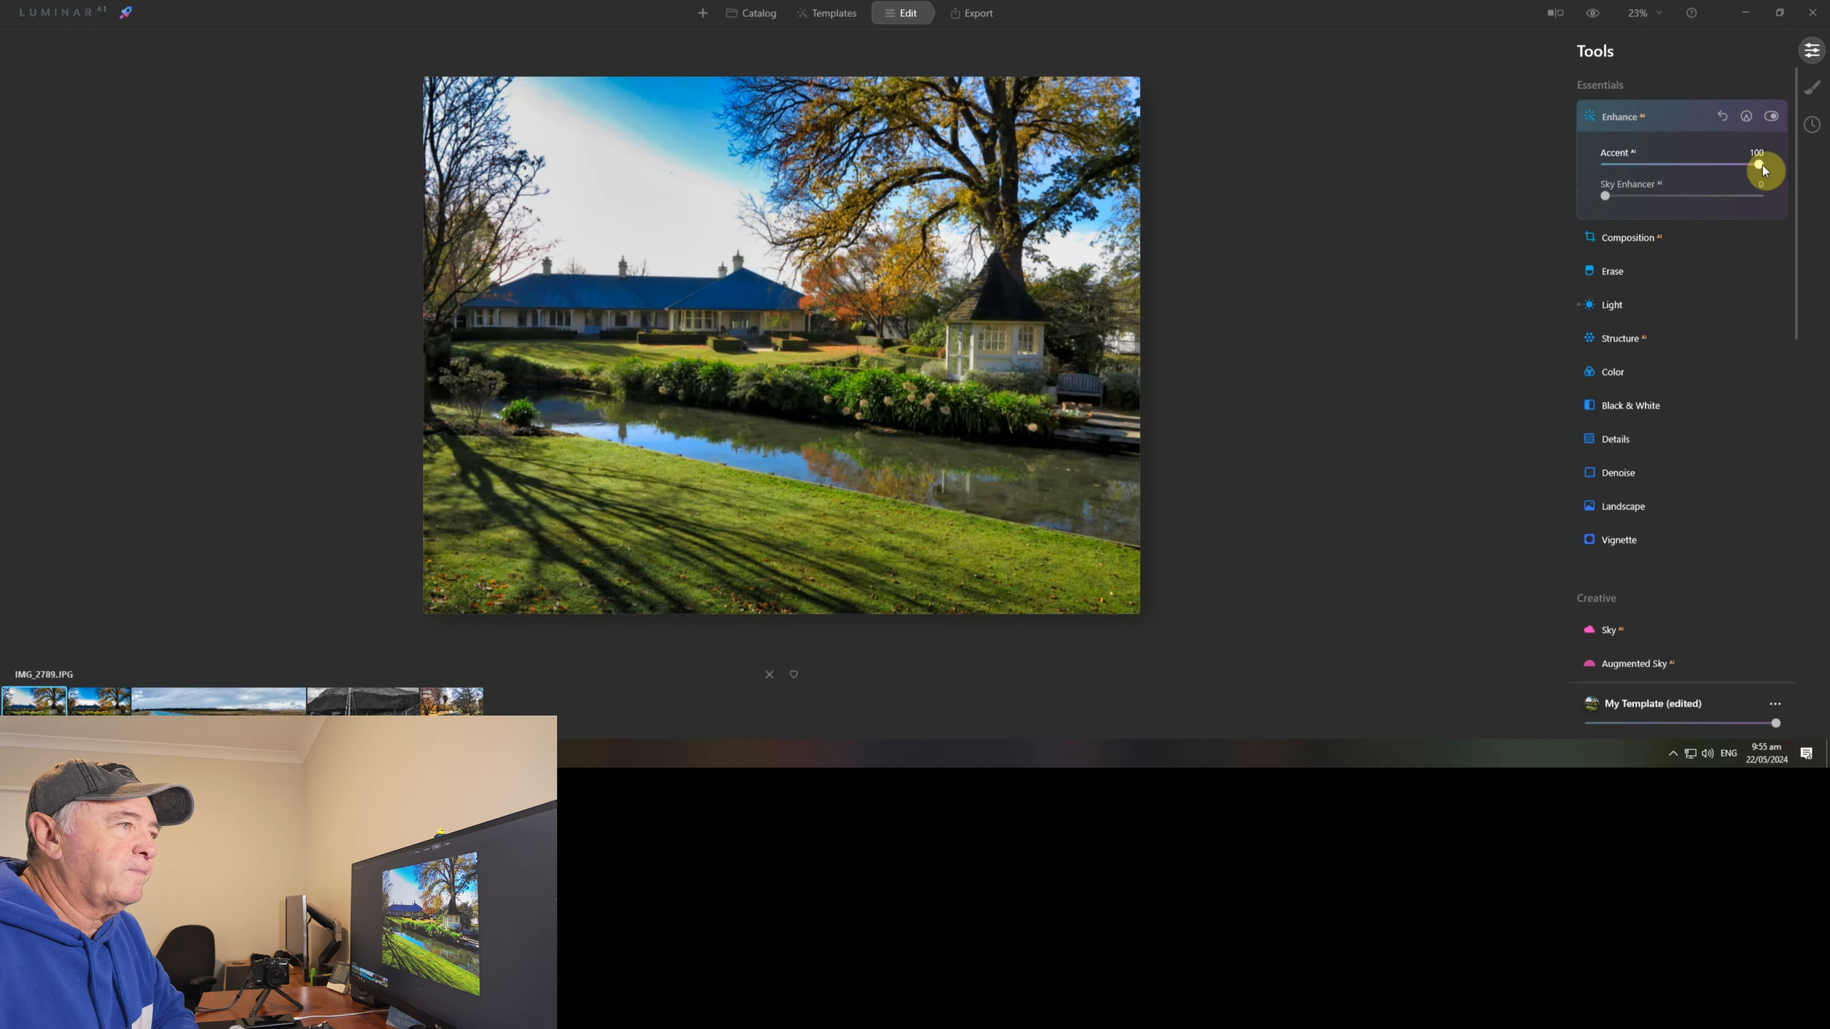
left_click(1621, 115)
left_click(1610, 215)
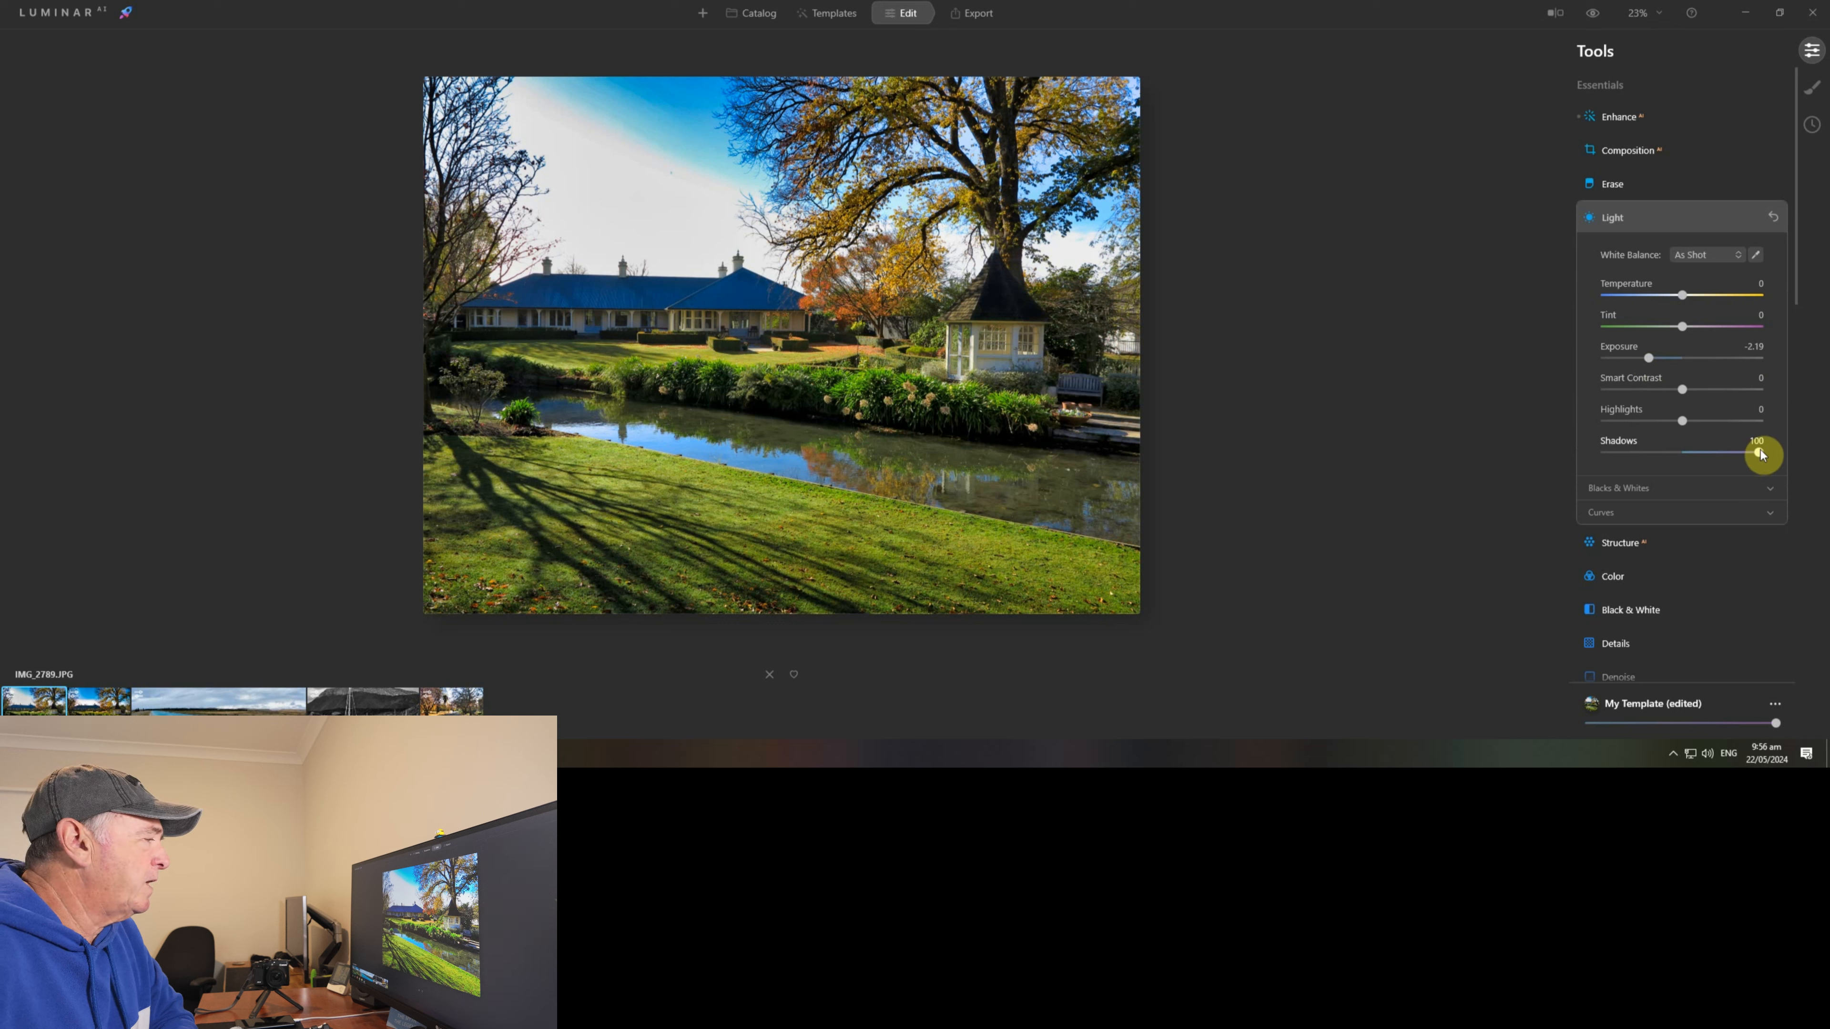
left_click_drag(1758, 454, 1683, 465)
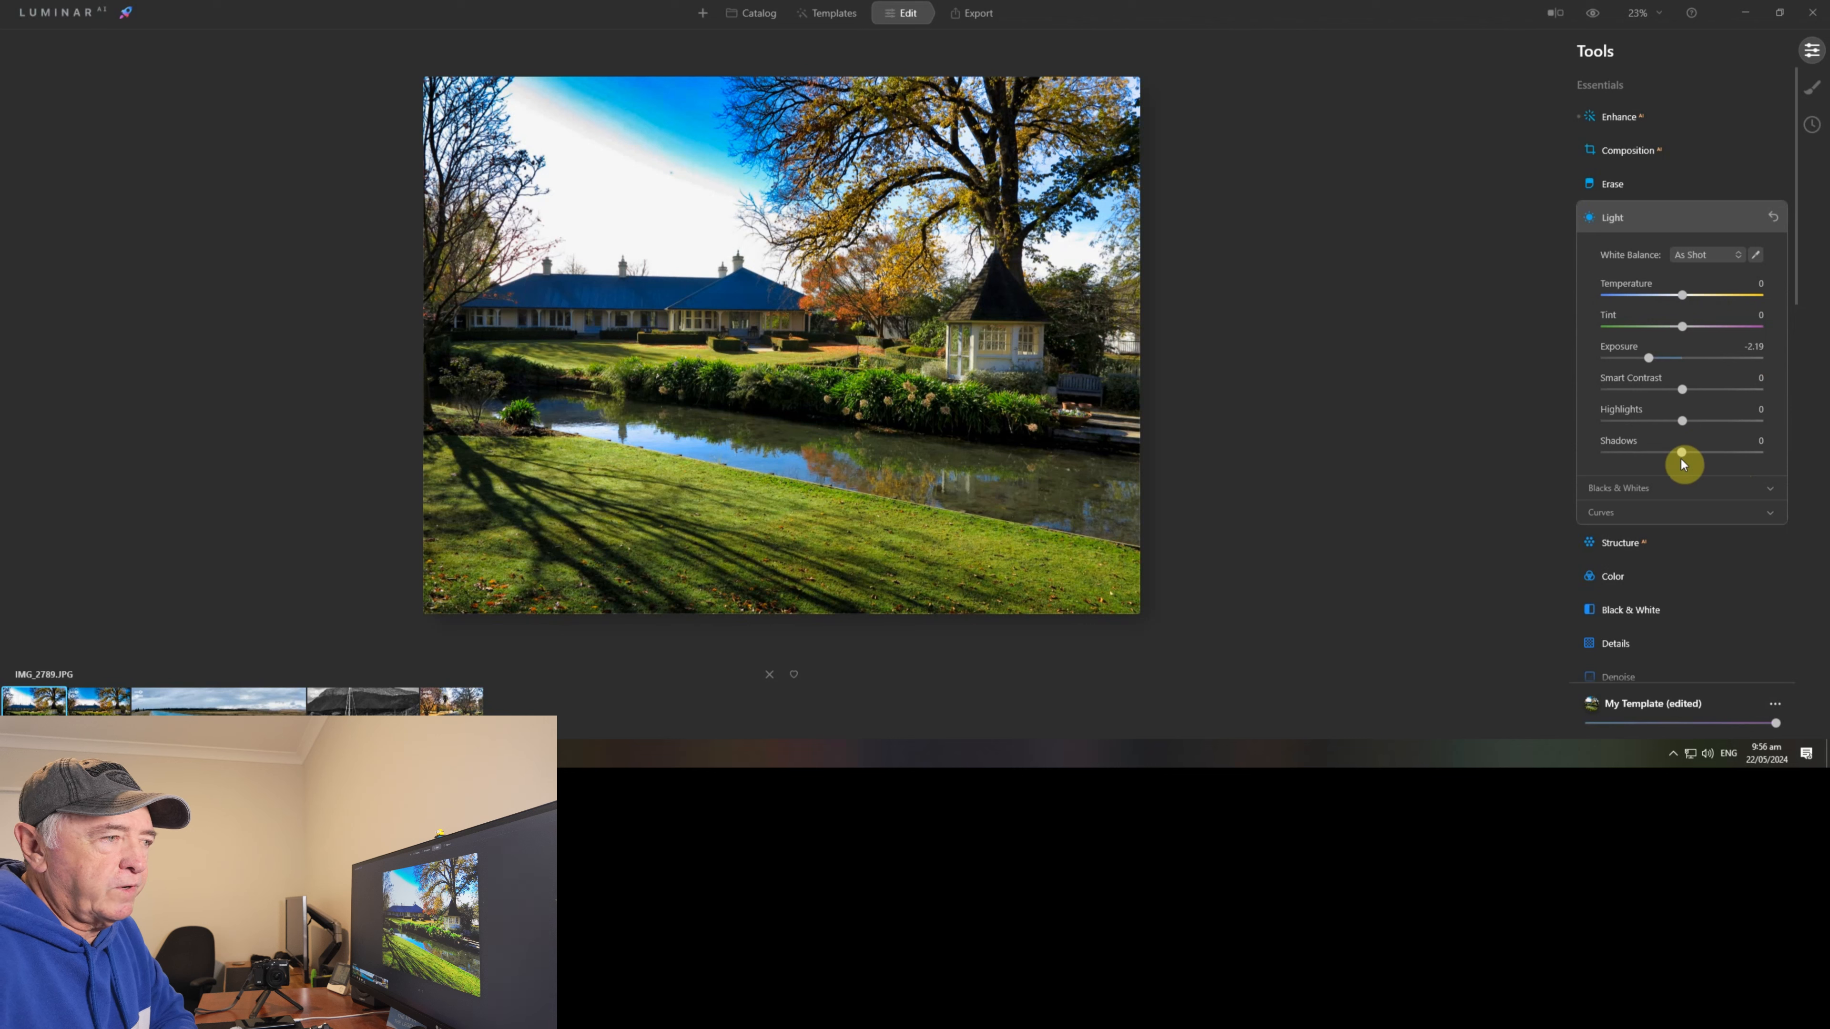
left_click_drag(1649, 358, 1682, 364)
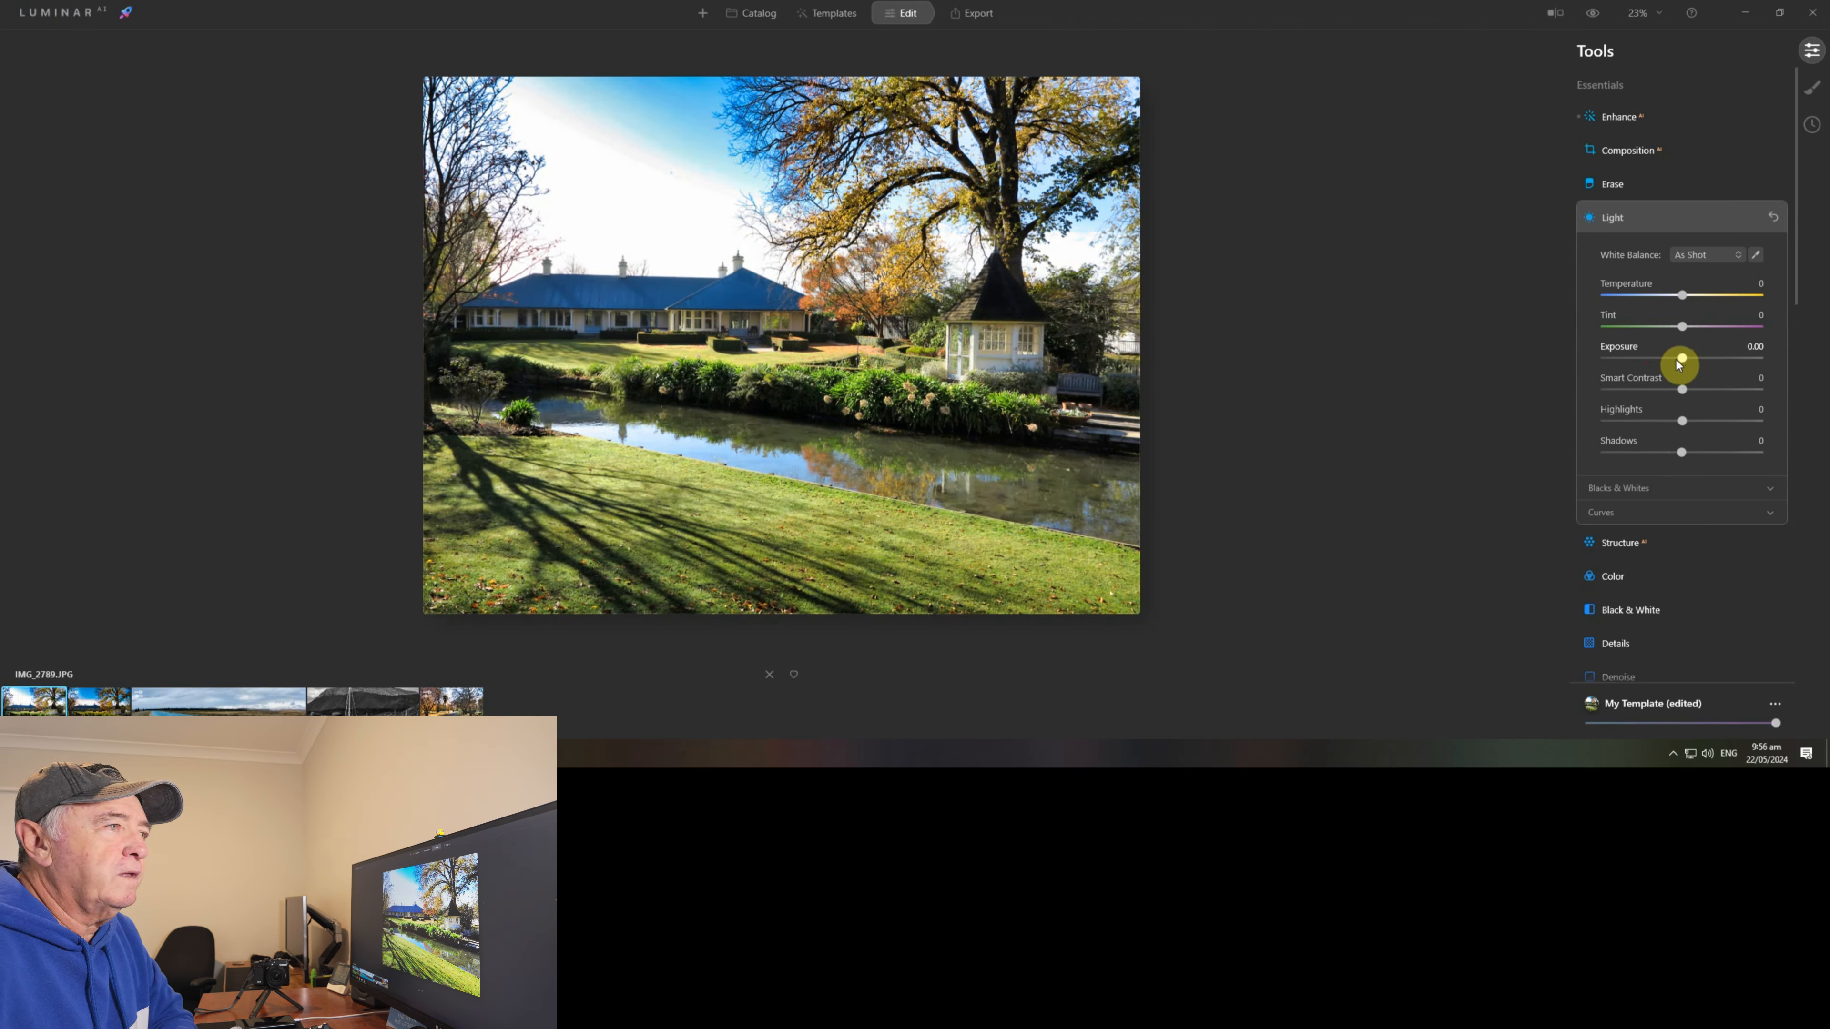
Step: Switch the Enhance adjustment off and back on to compare its effect on the garden photo
left_click(1625, 120)
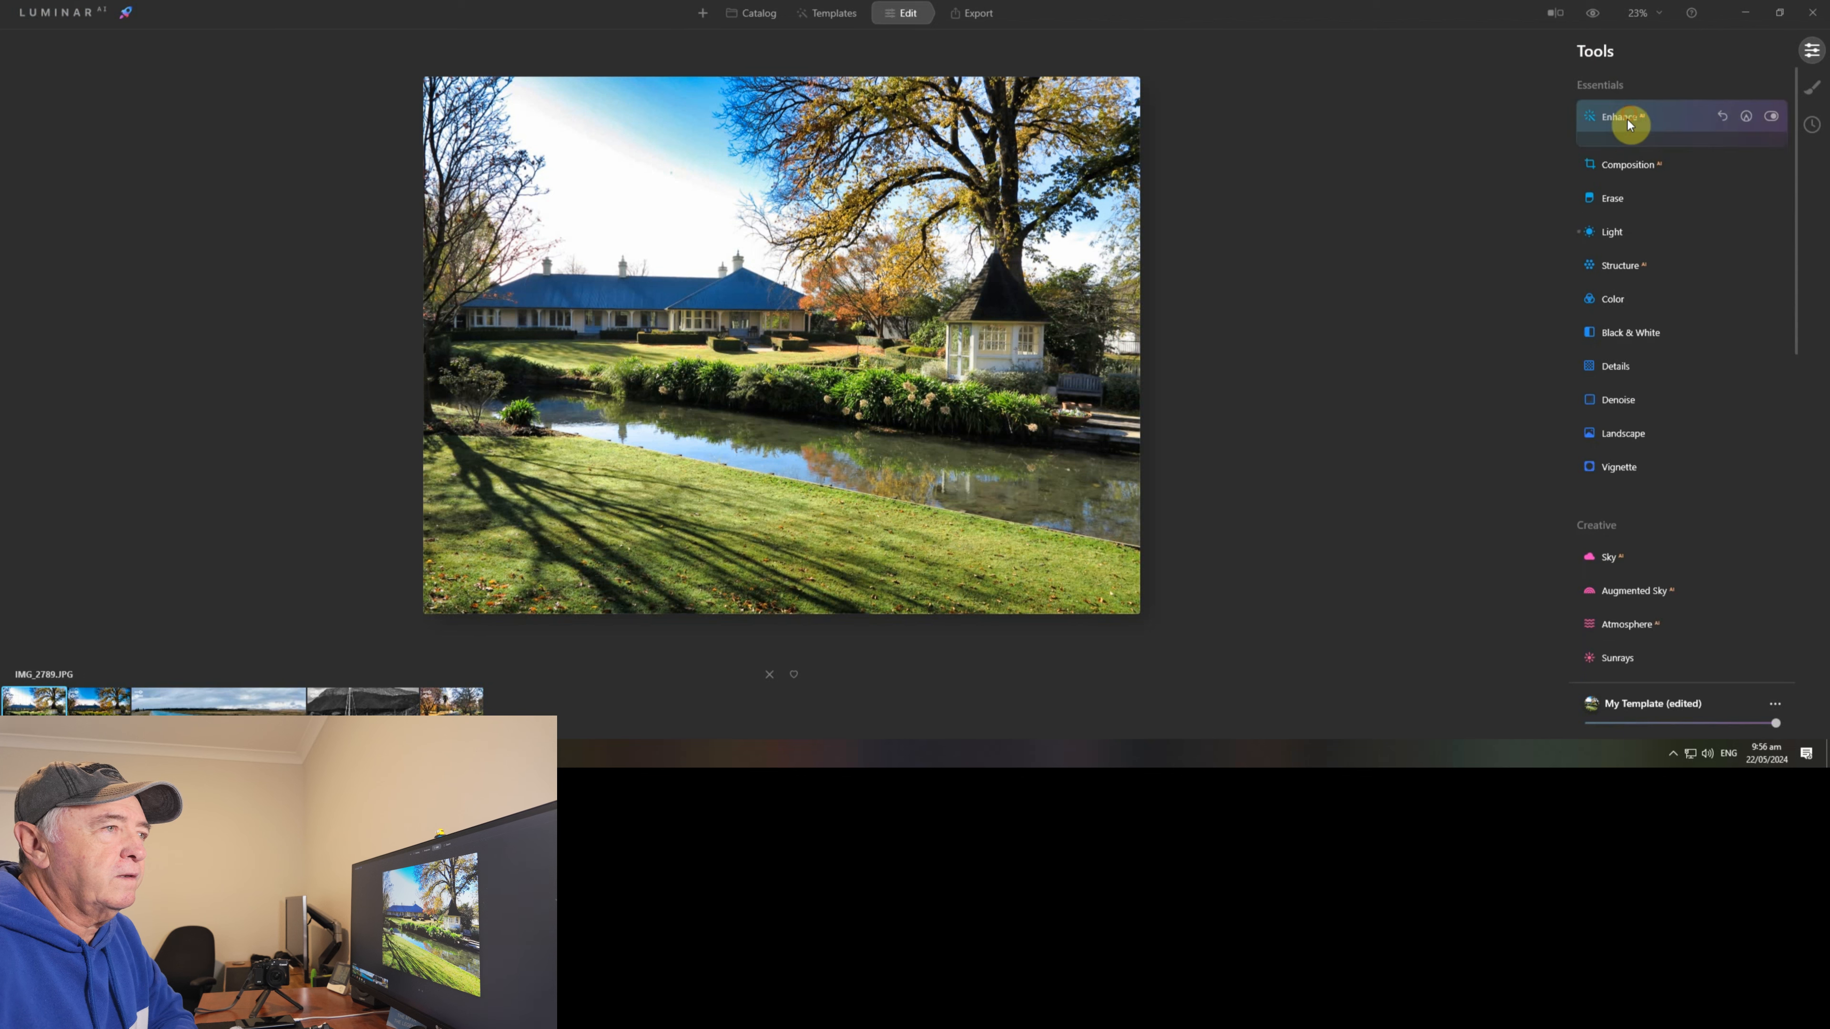
left_click(1771, 117)
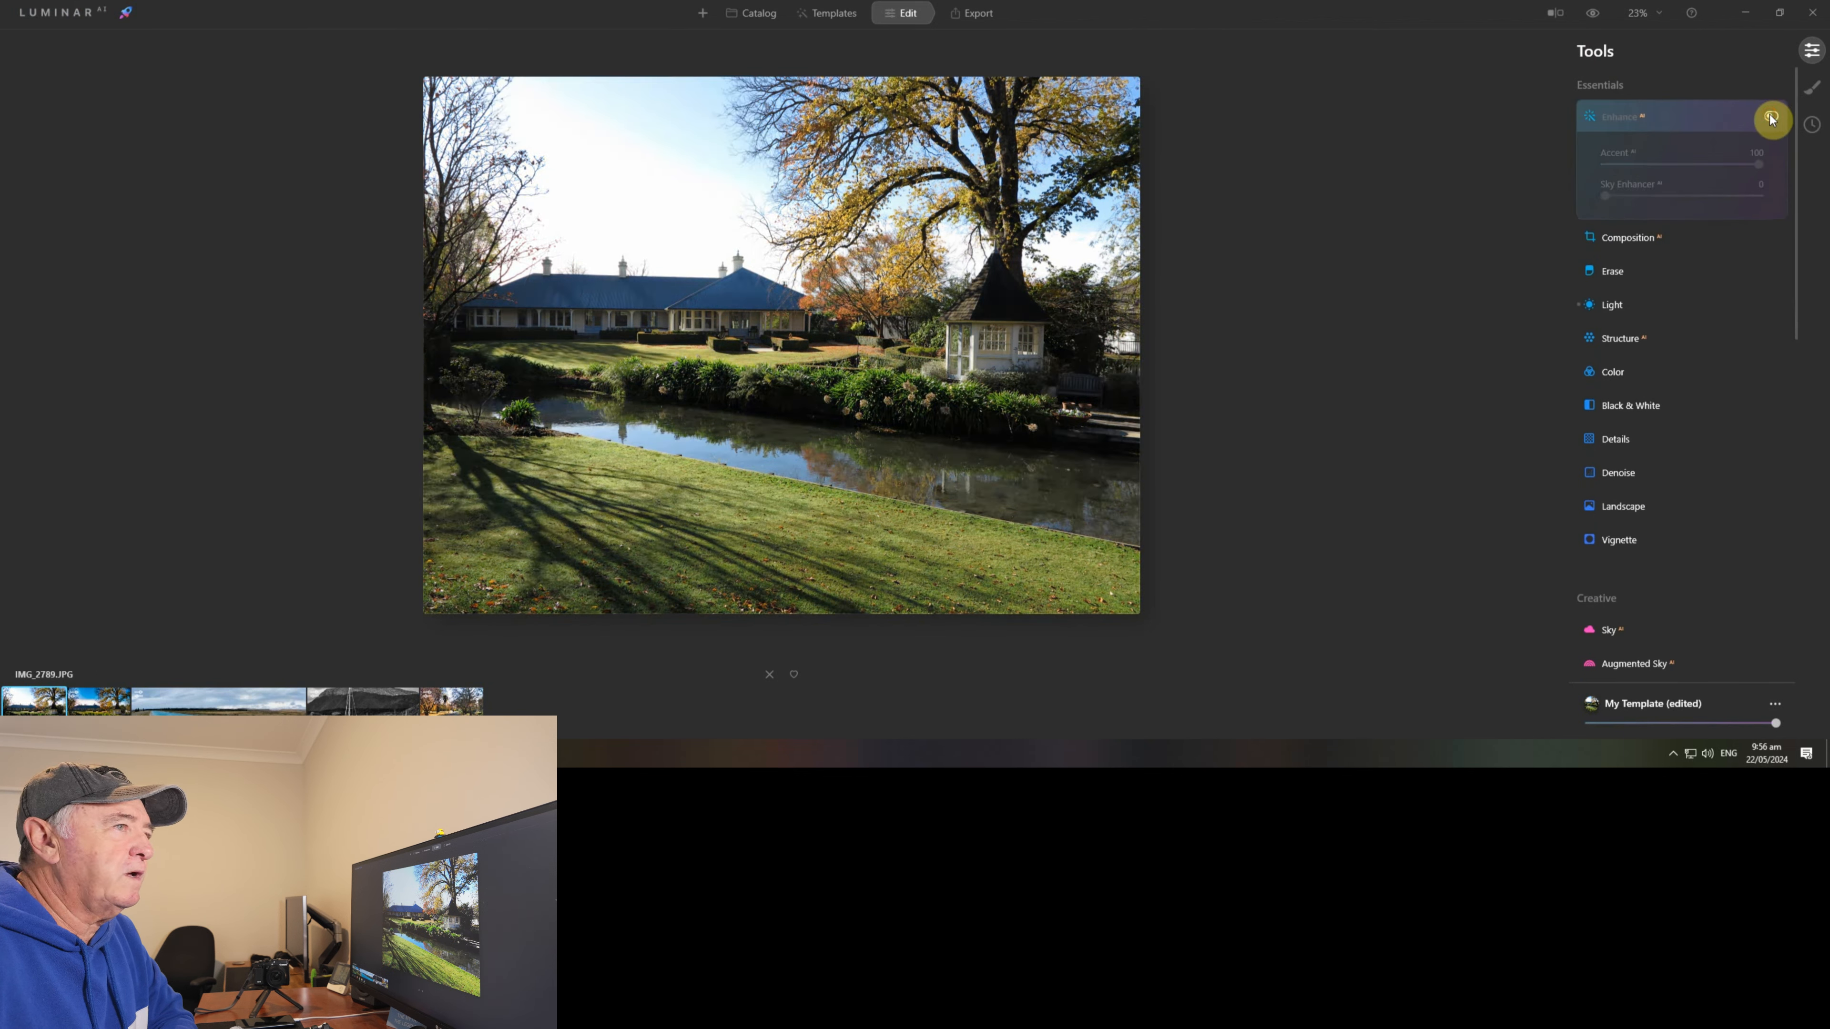
left_click(1770, 118)
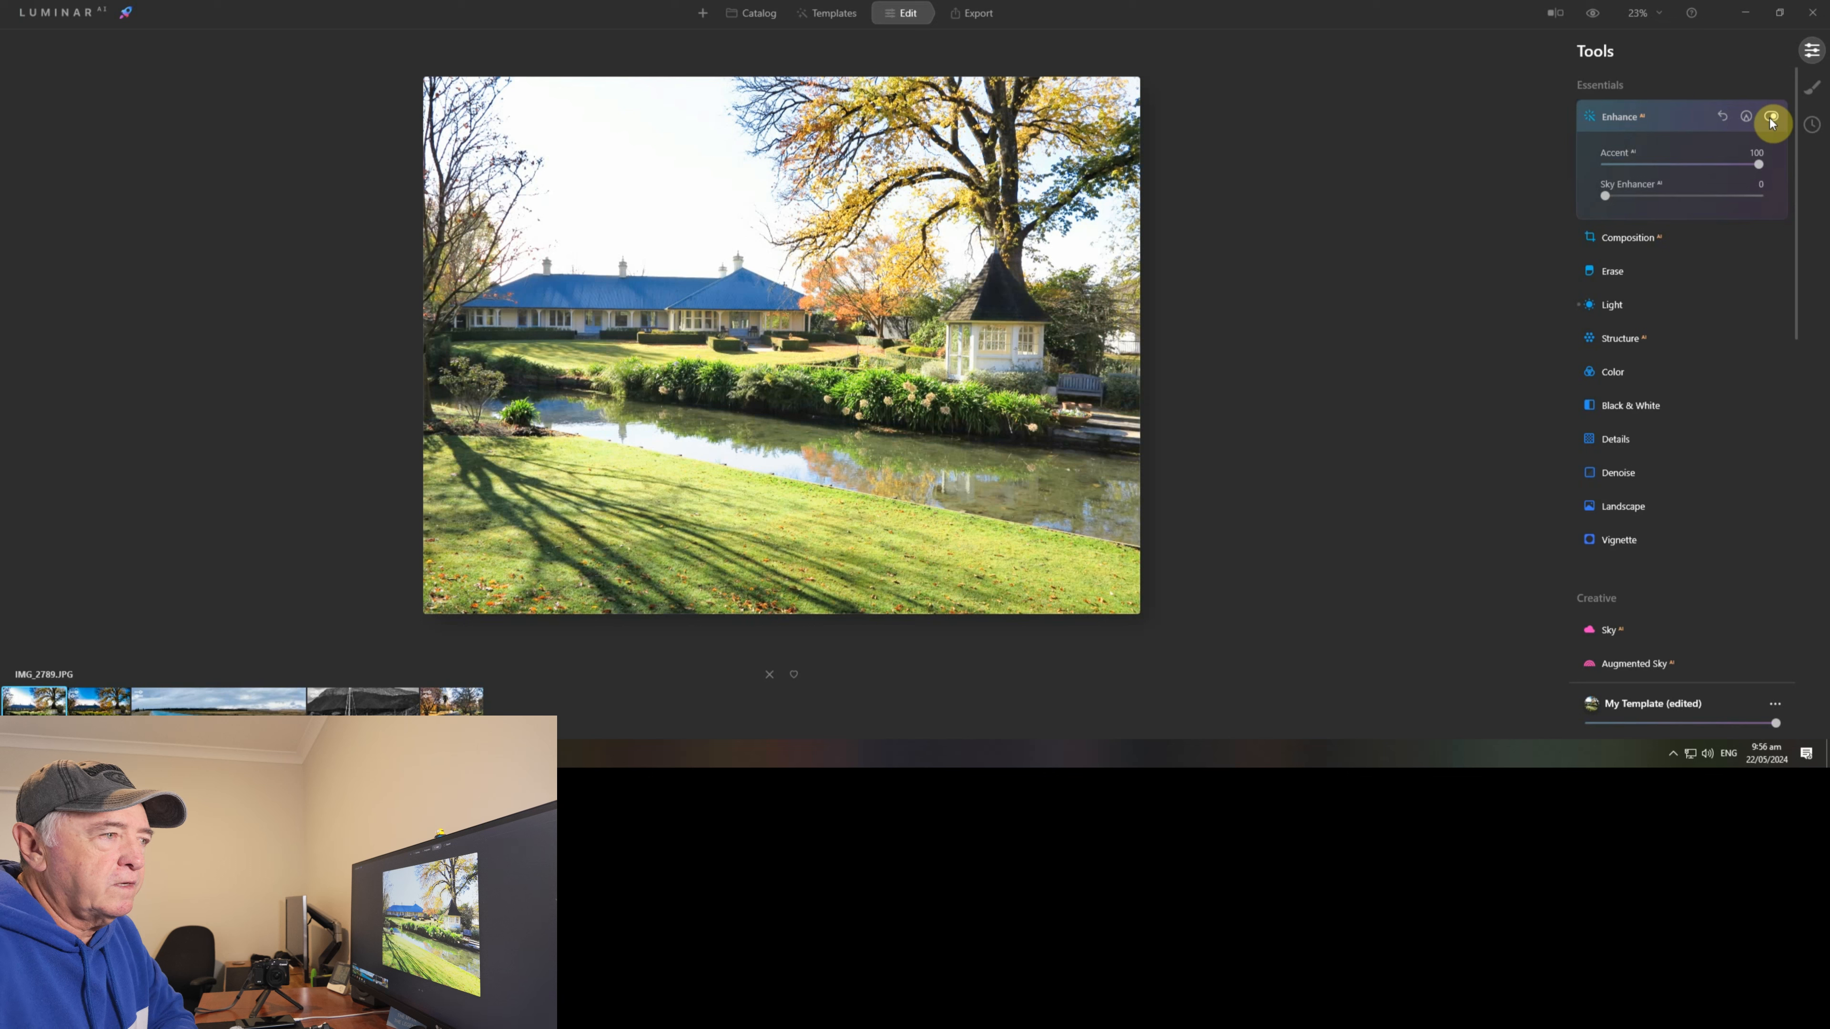
Step: Set the garden photo's Exposure to -2.09 and Shadows to 100 in the Light adjustments
left_click(1627, 294)
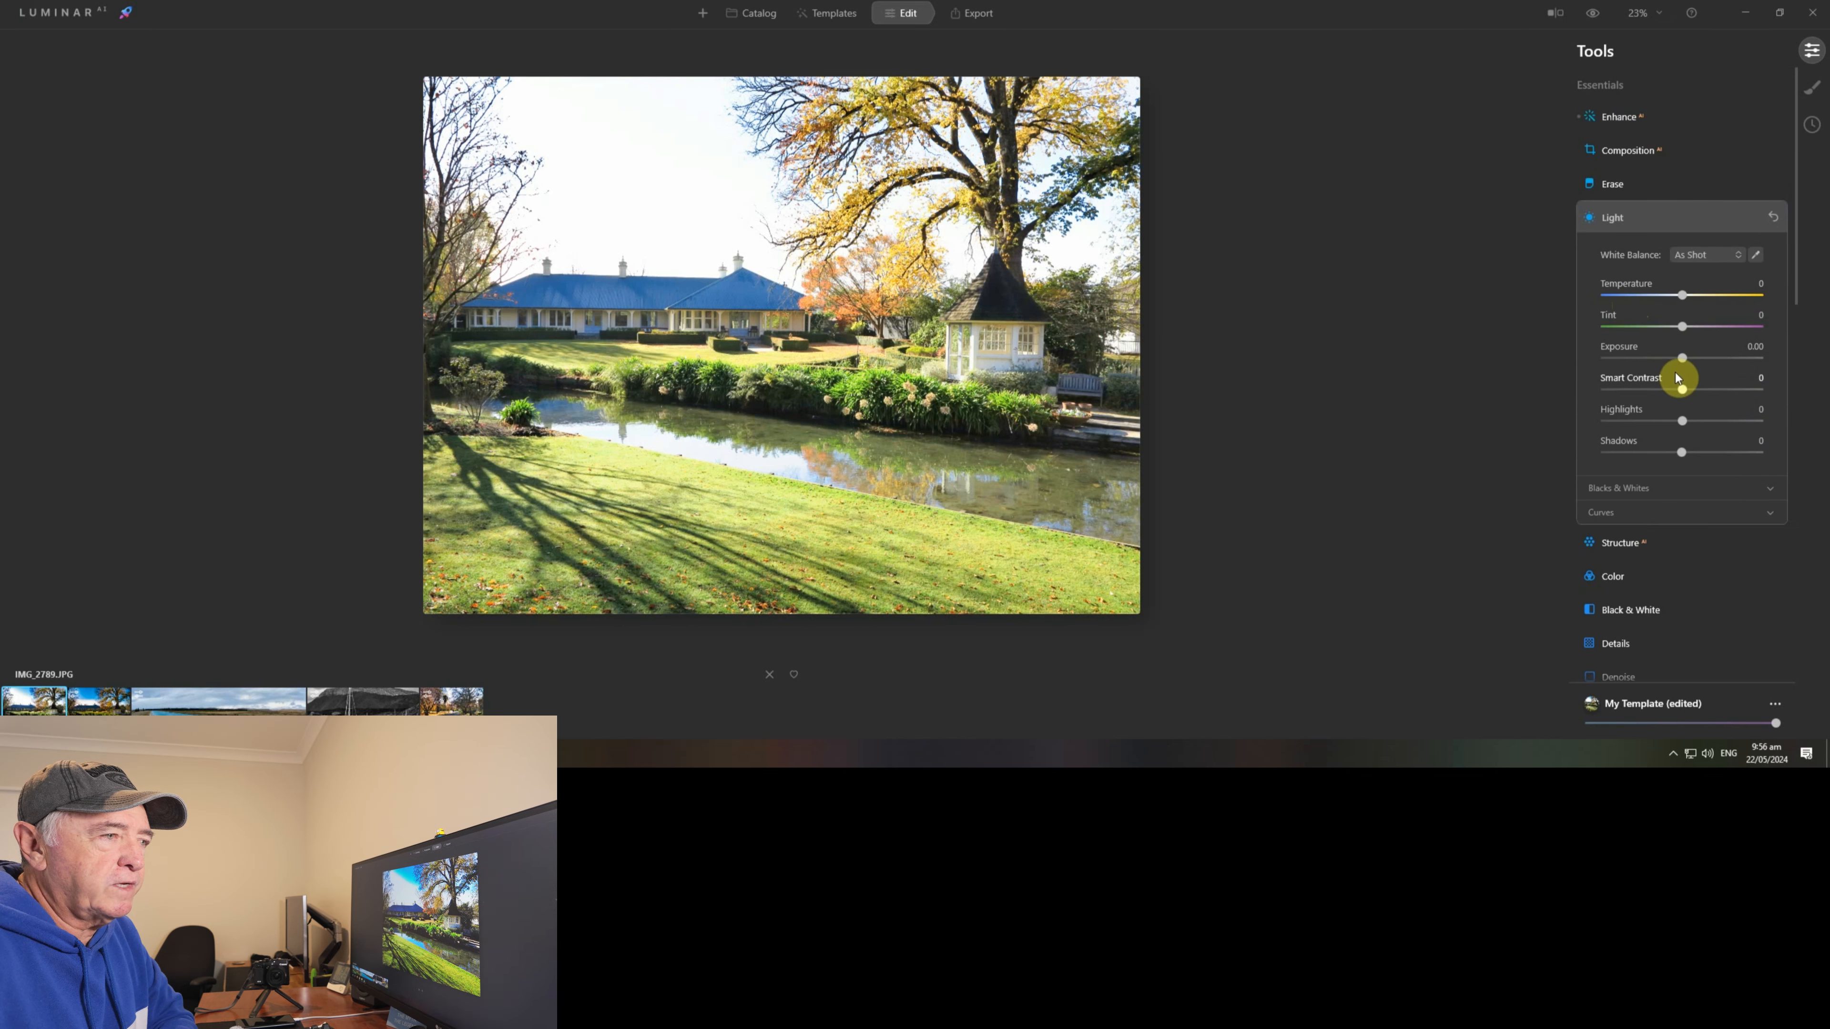
left_click_drag(1662, 365, 1661, 361)
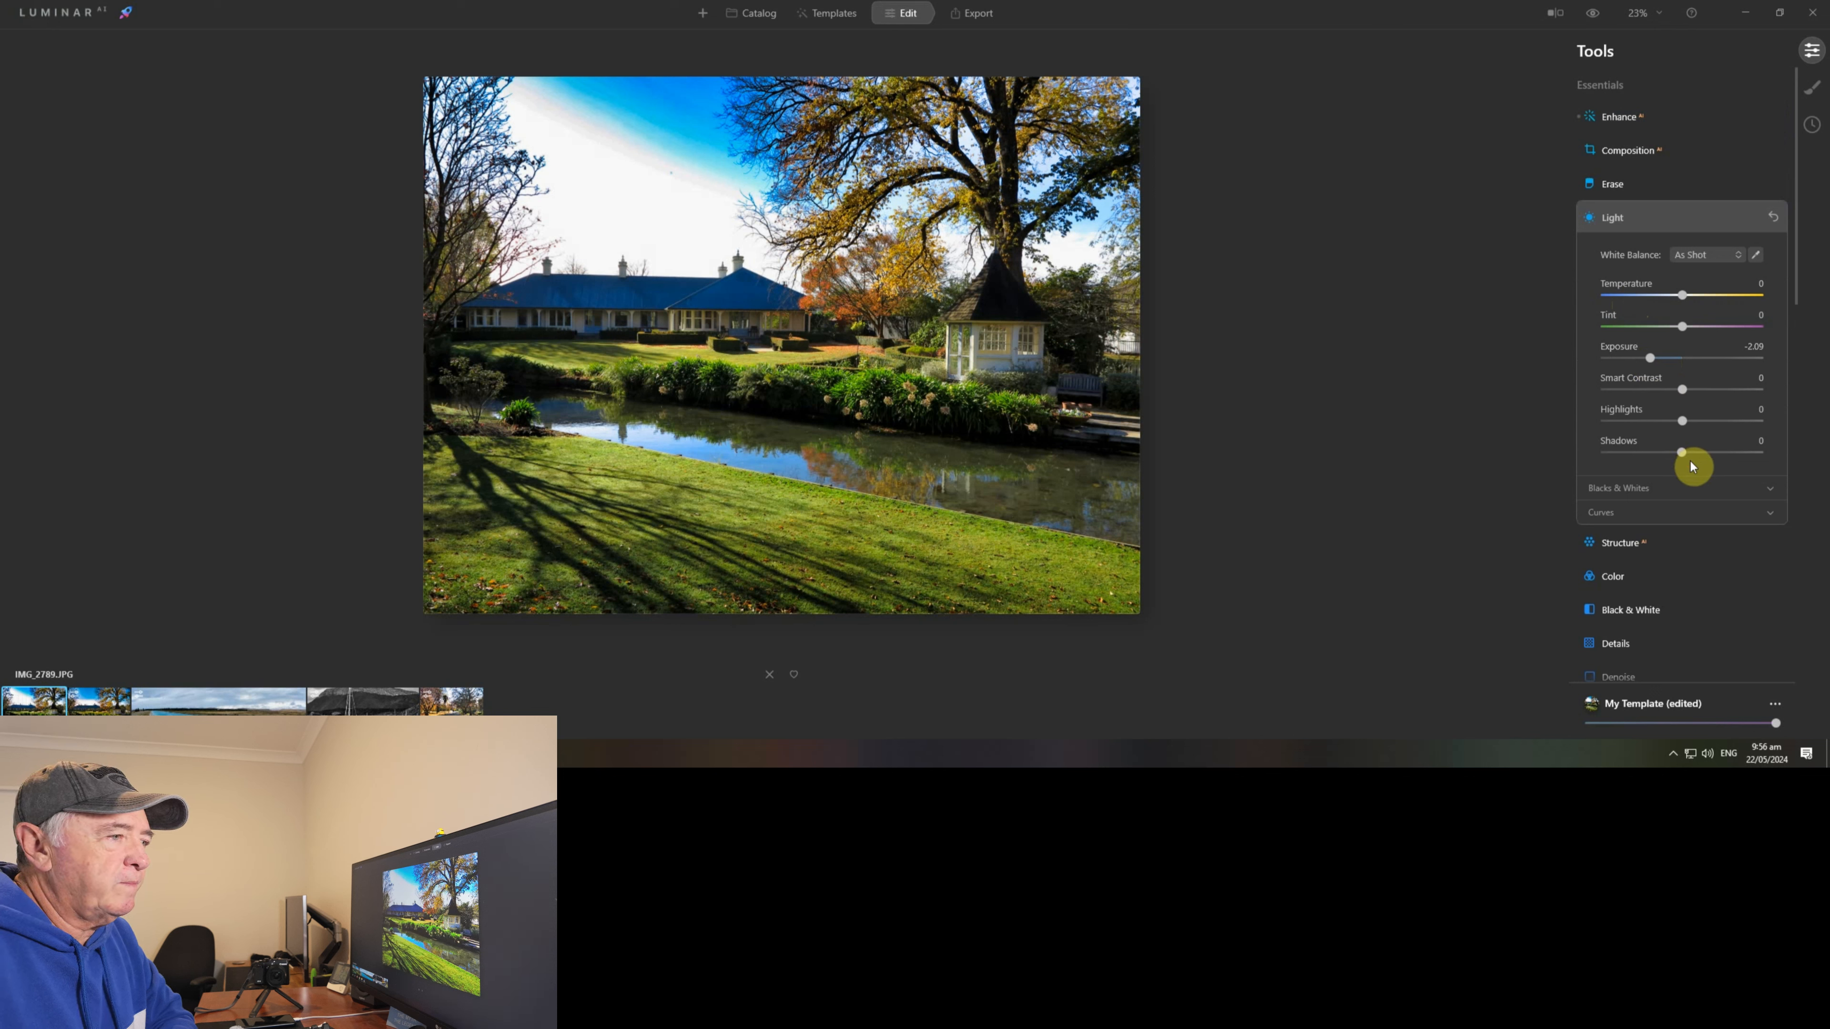
left_click_drag(1681, 451, 1773, 450)
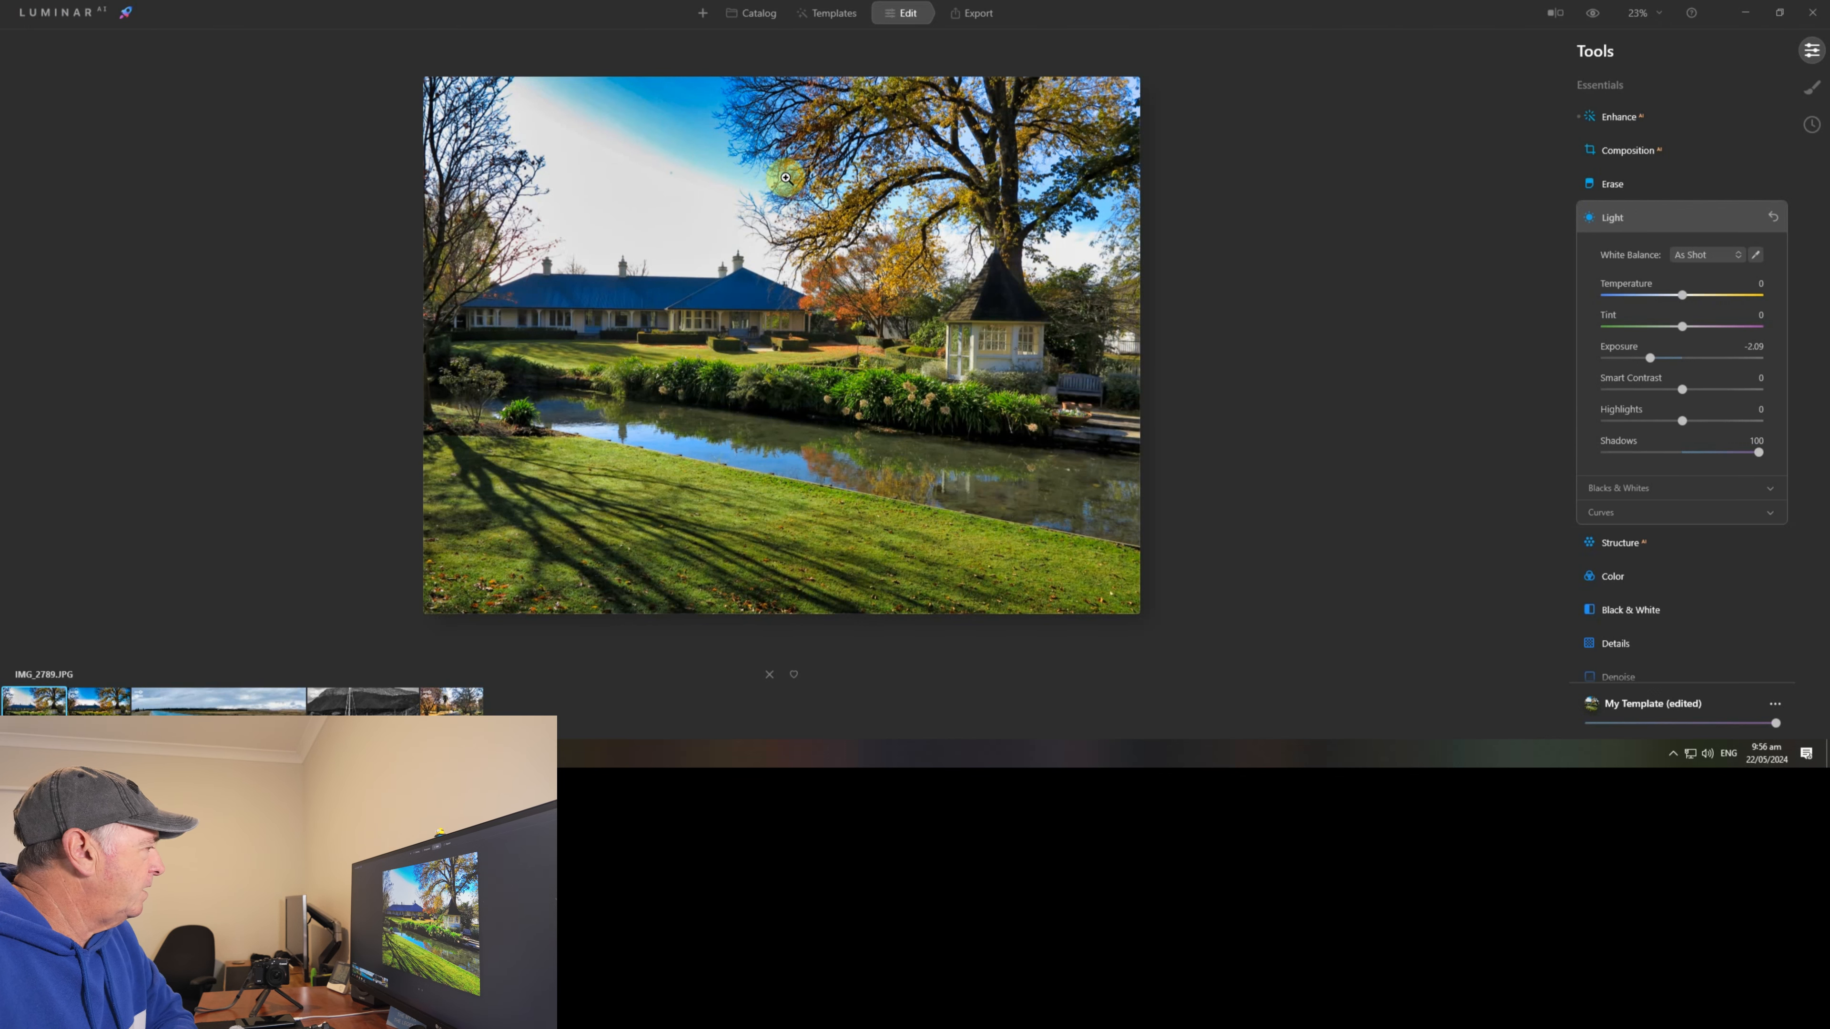
Step: Open IMG_2789.CR2 for editing and compare the edited photo with its unedited original
left_click(99, 701)
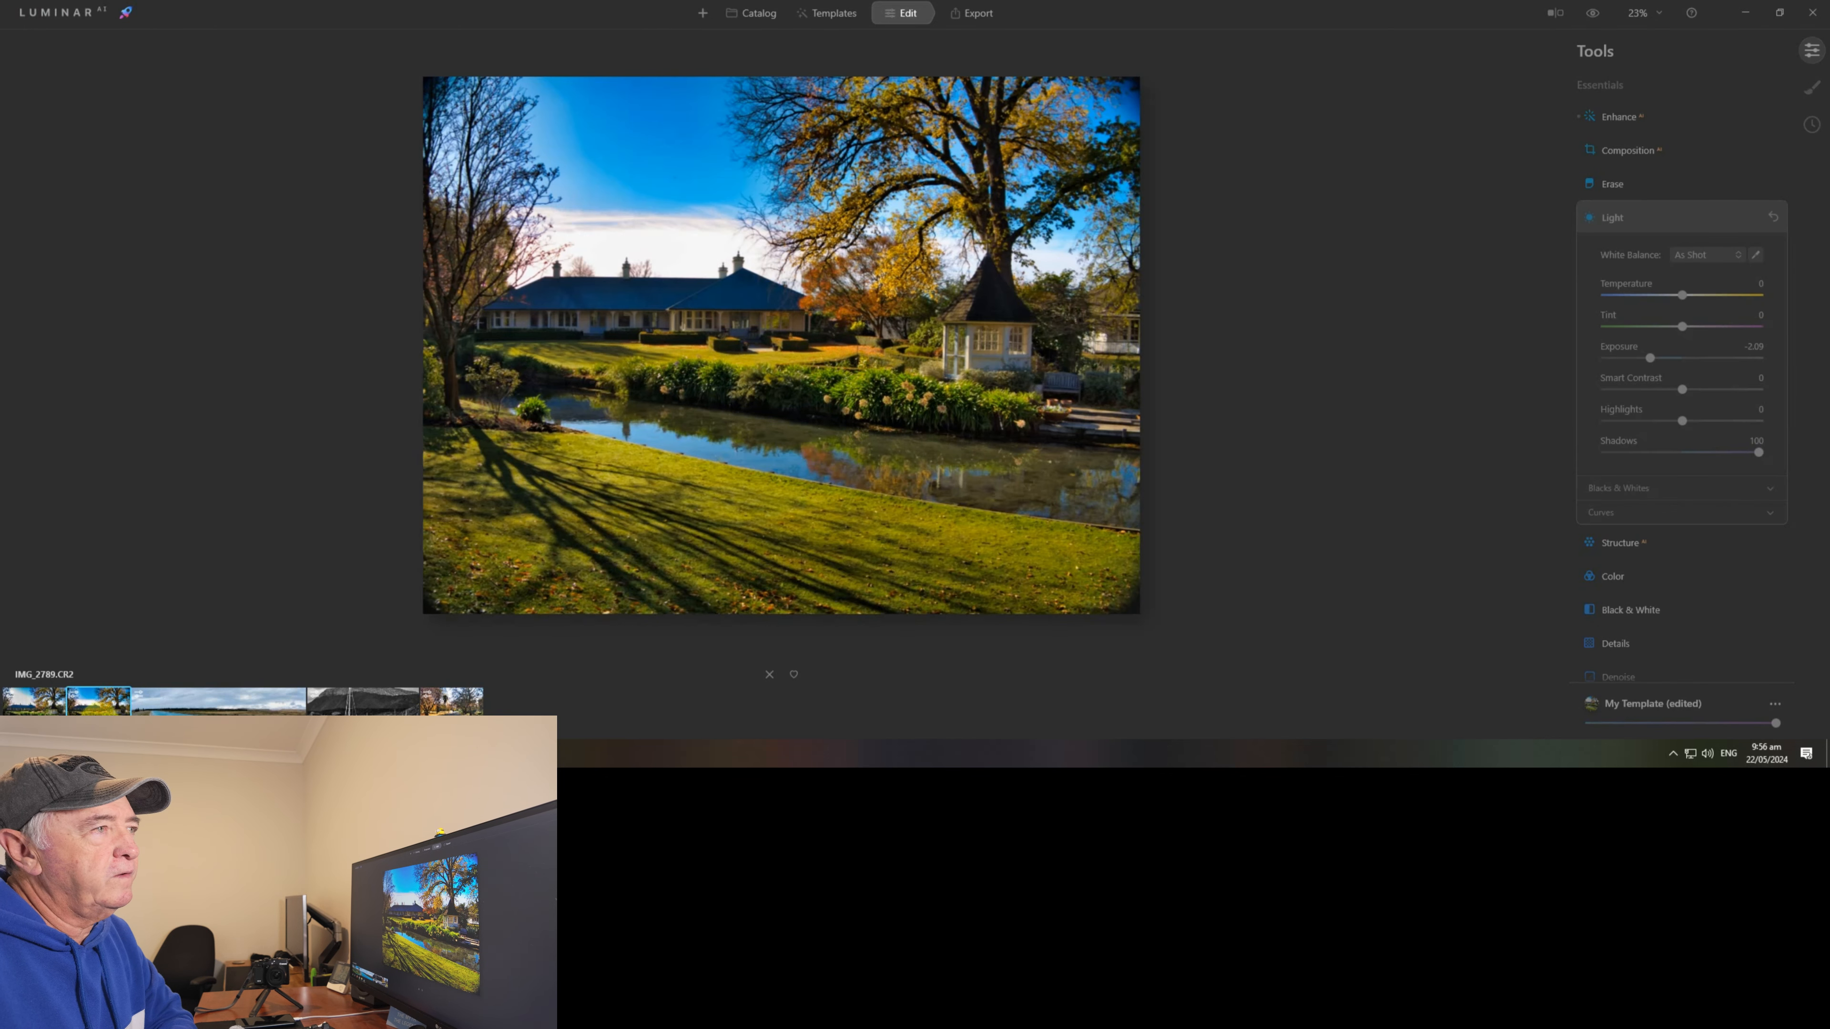
left_click(1594, 16)
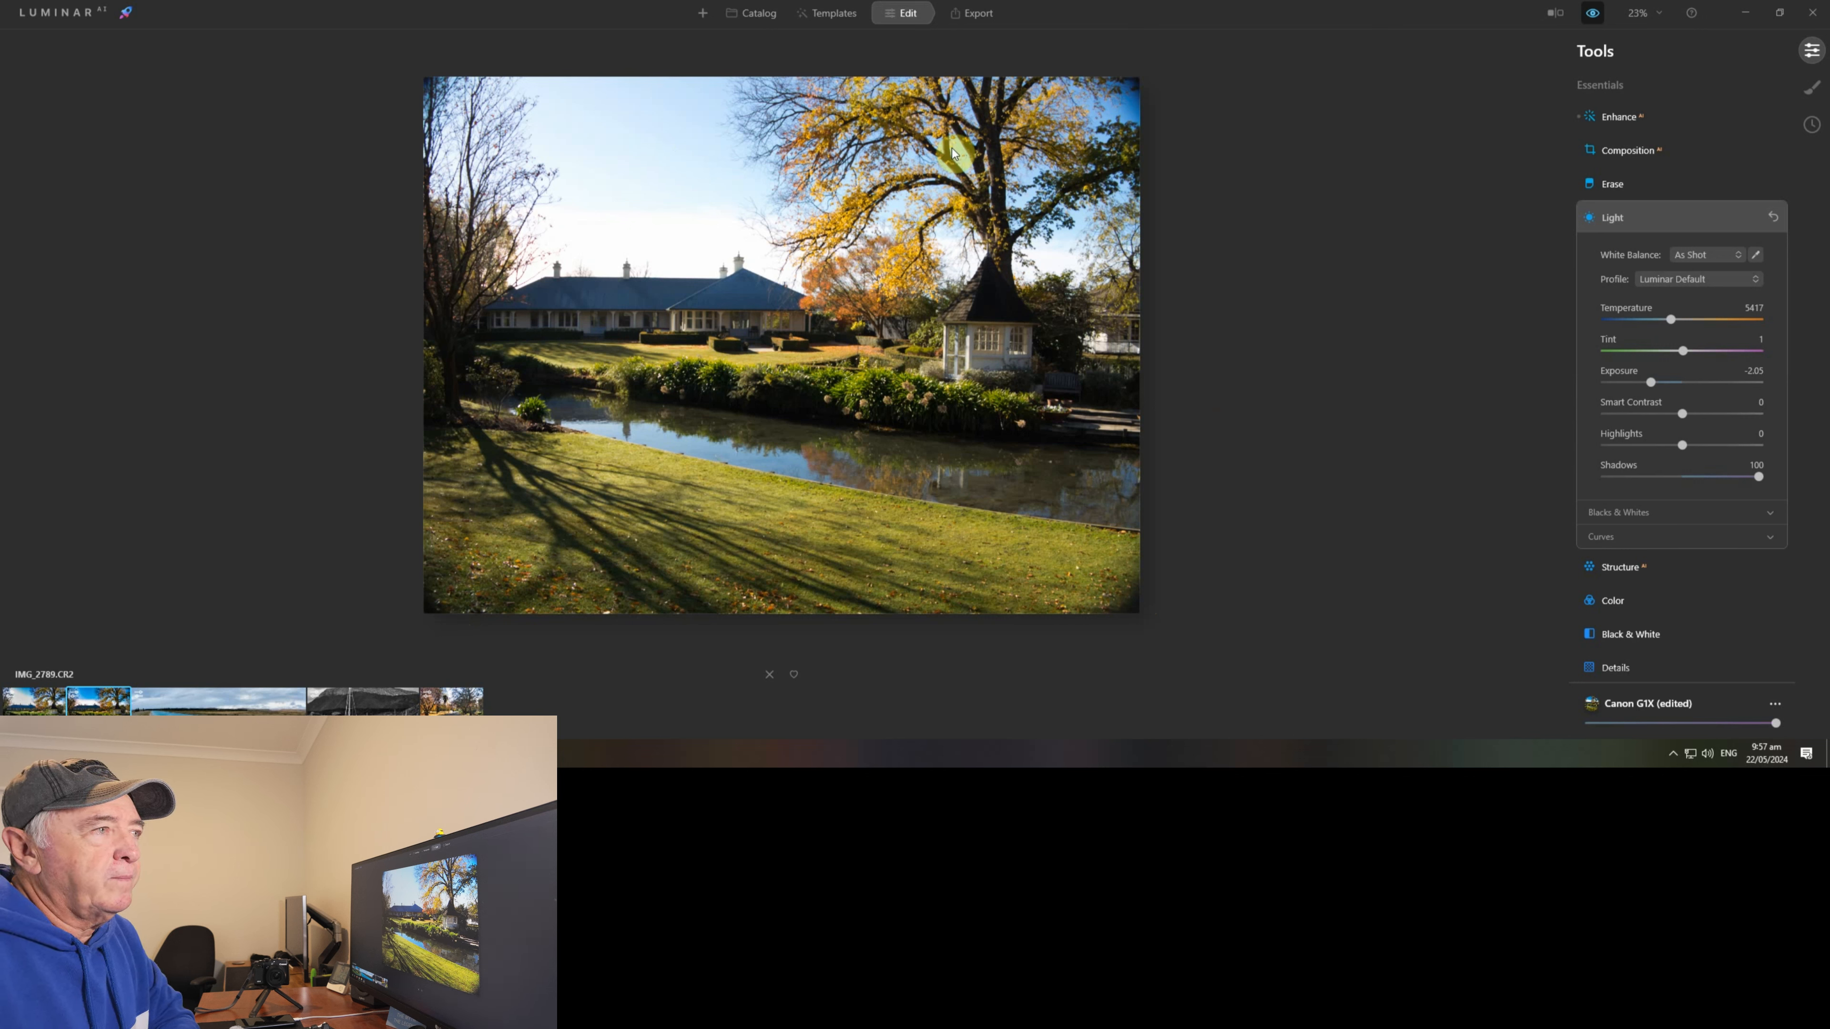
left_click(1593, 12)
Step: Review the Enhance and Light settings applied to the raw garden photo
left_click(1613, 219)
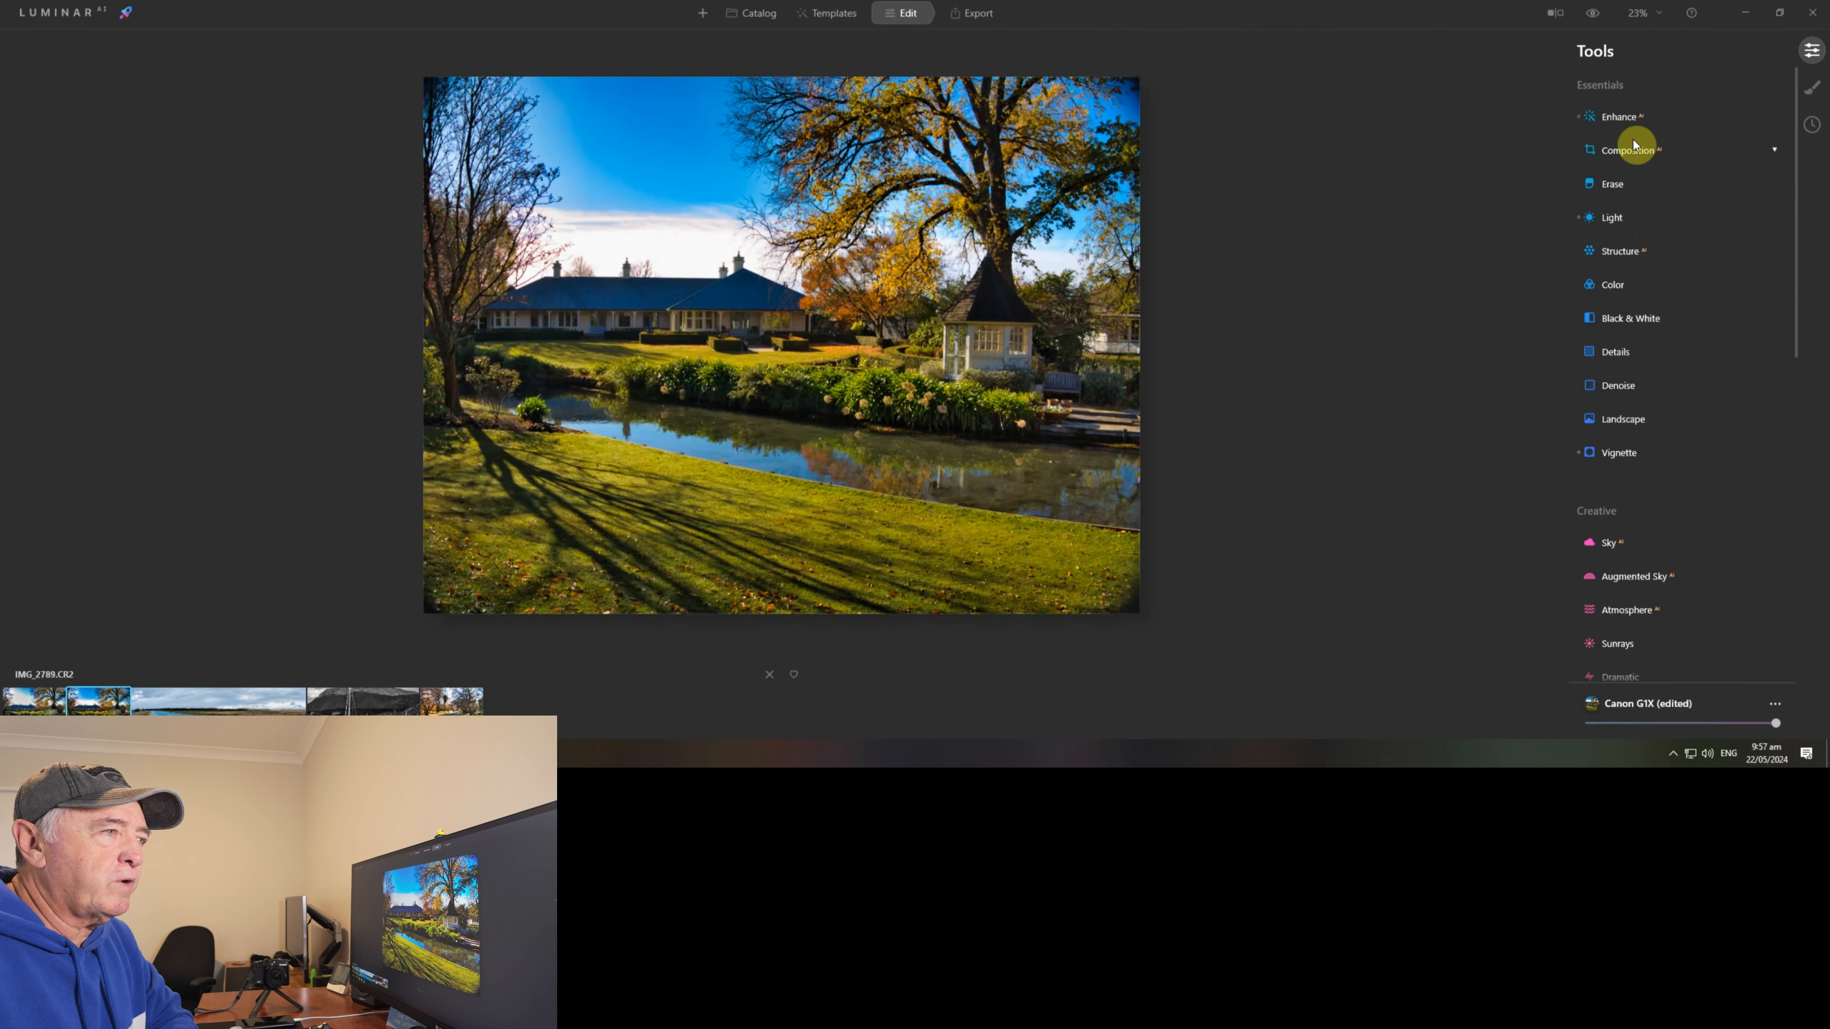
left_click(1623, 117)
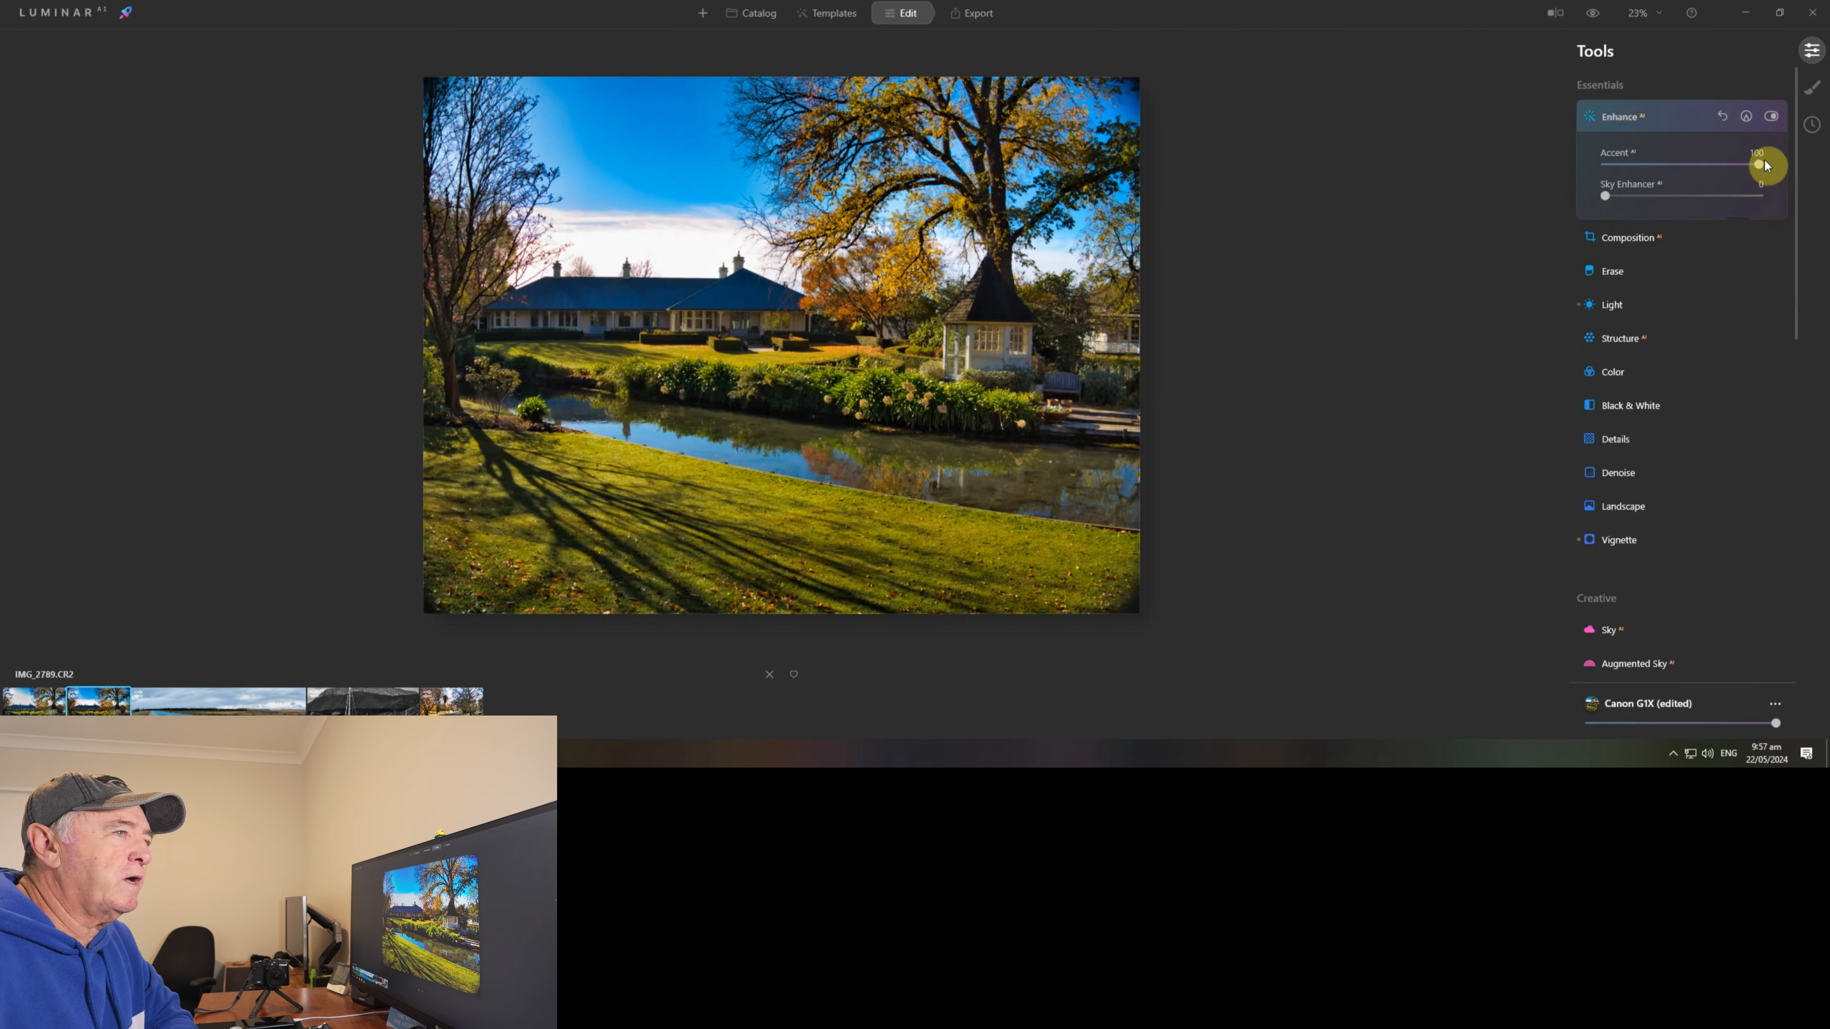
left_click(1620, 302)
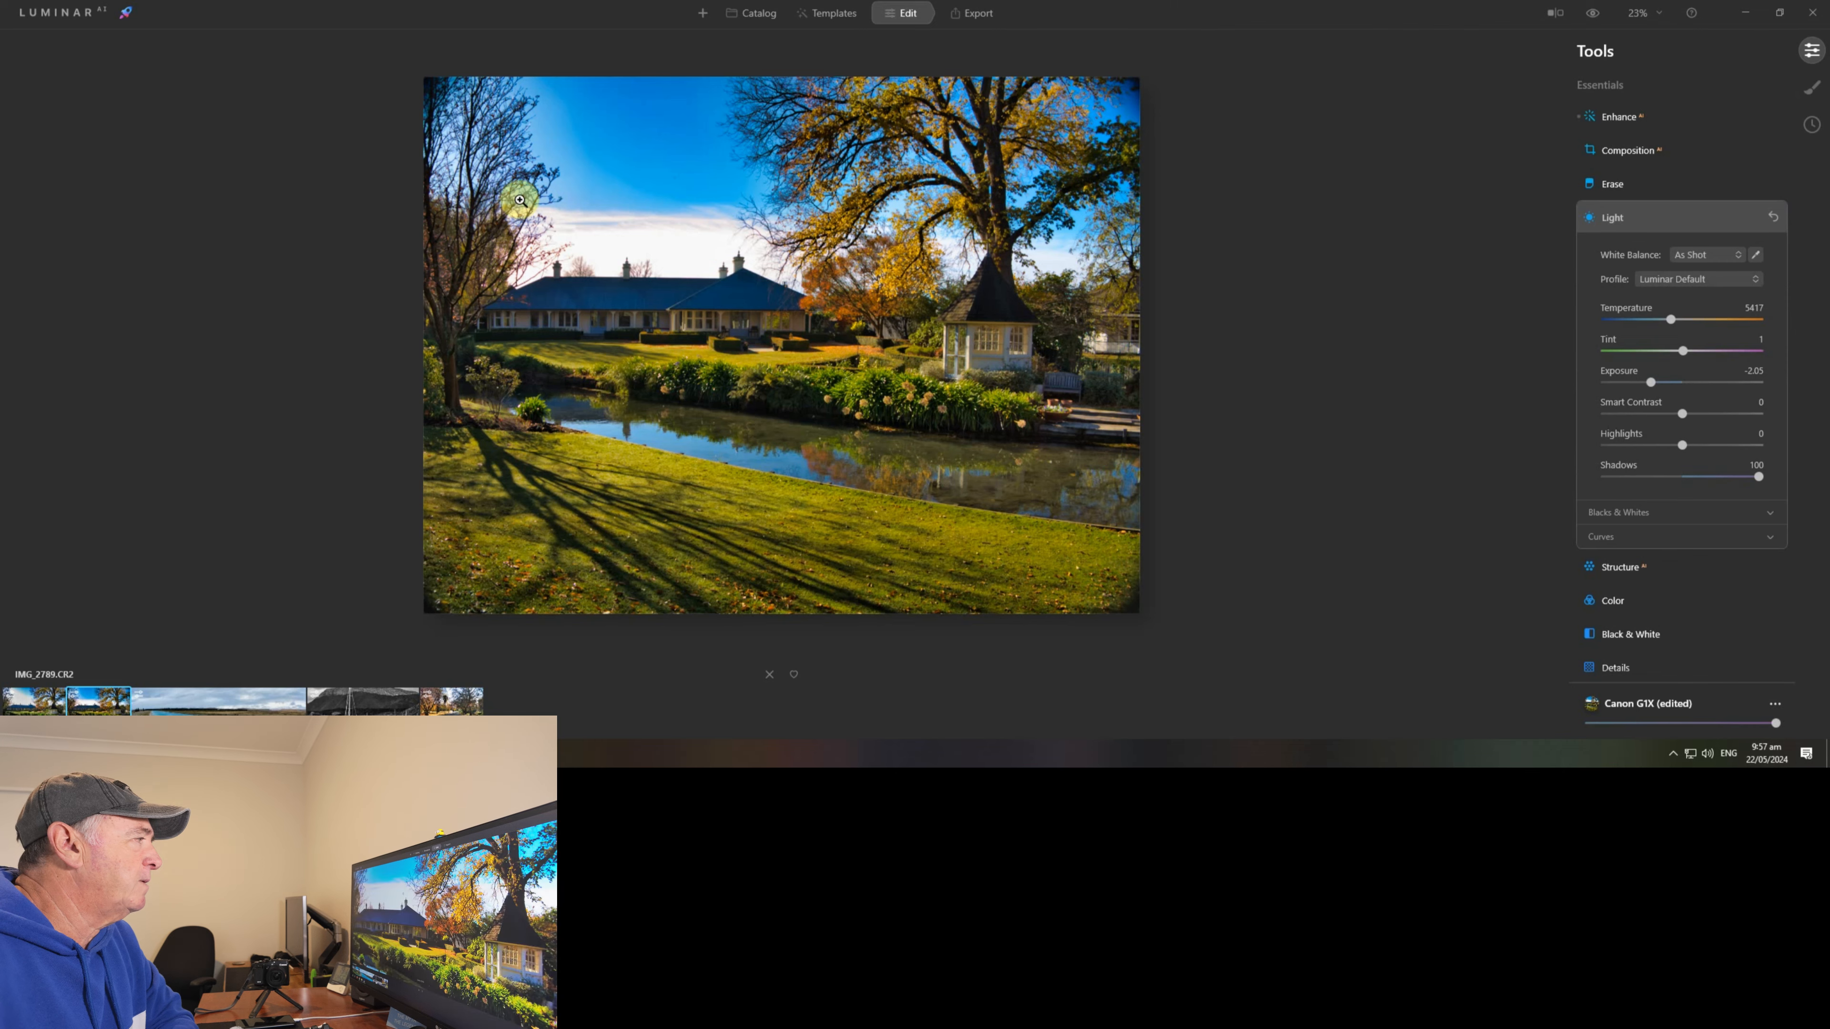
Step: Inspect the sky above the house up close and return to the full photo
left_click(633, 209)
left_click_drag(587, 188, 800, 532)
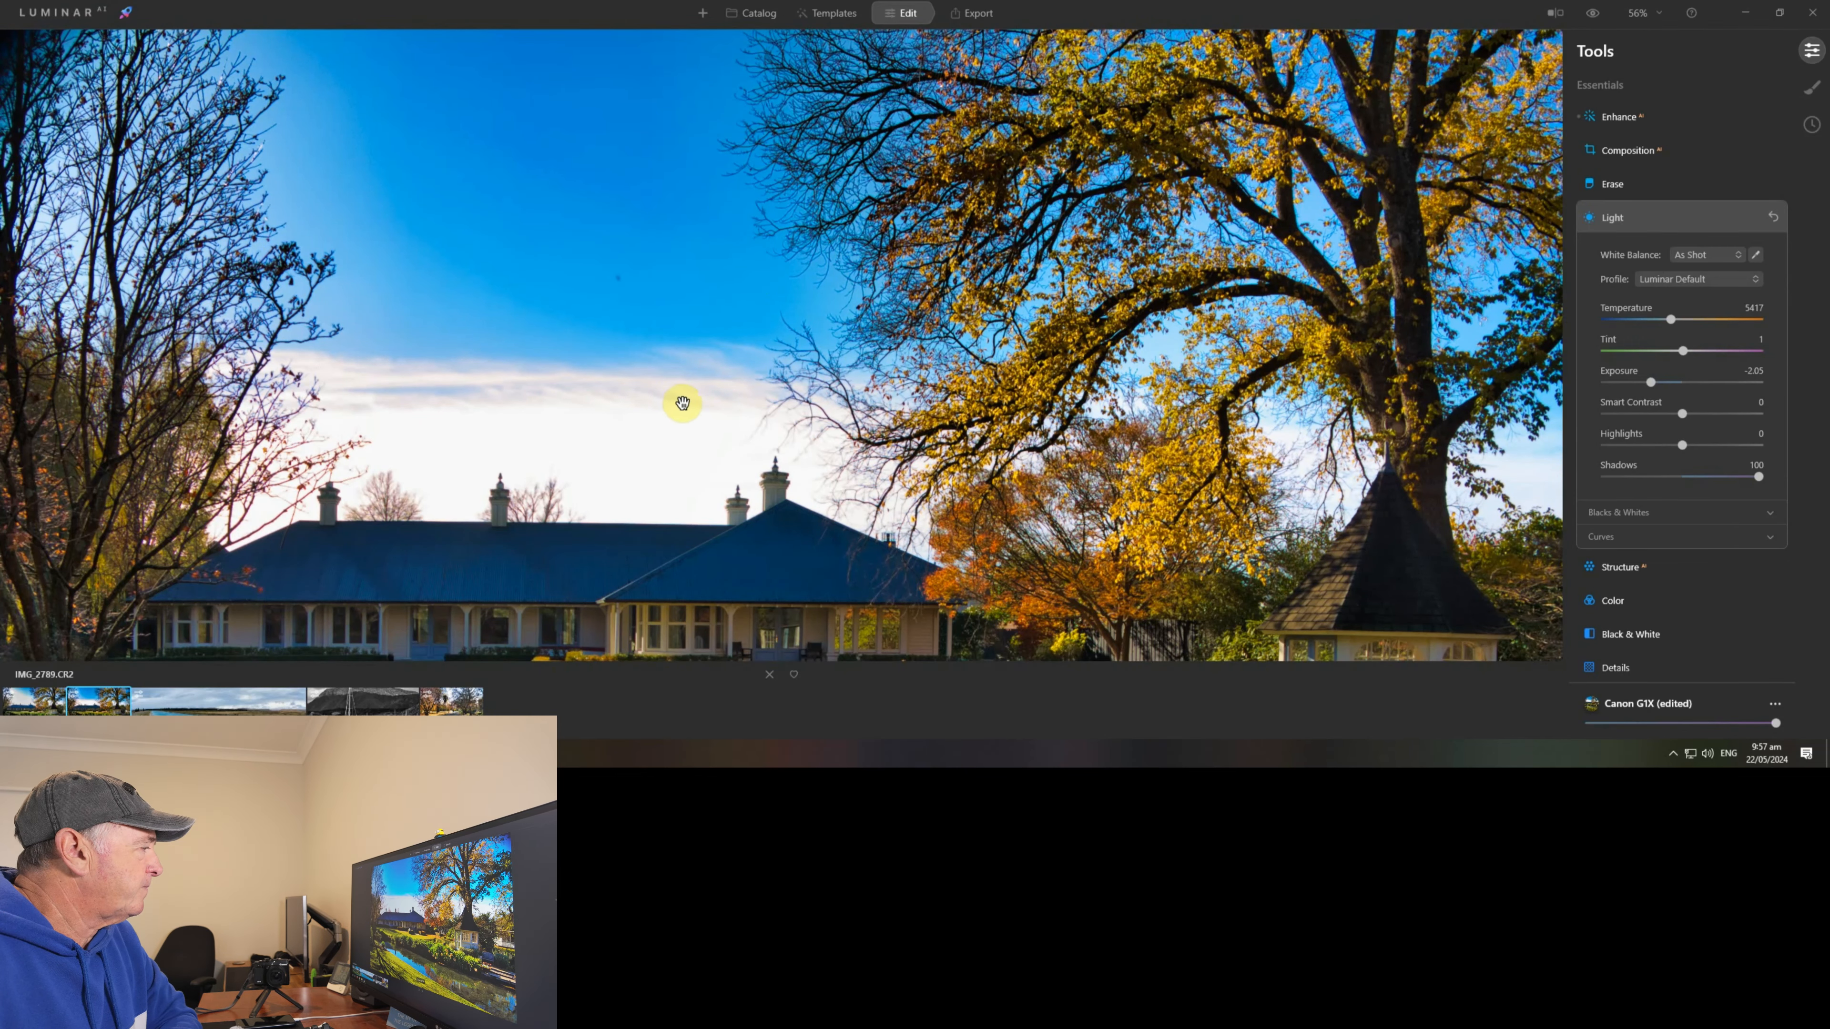
scroll(690, 397, "down", 3)
scroll(690, 397, "down", 1)
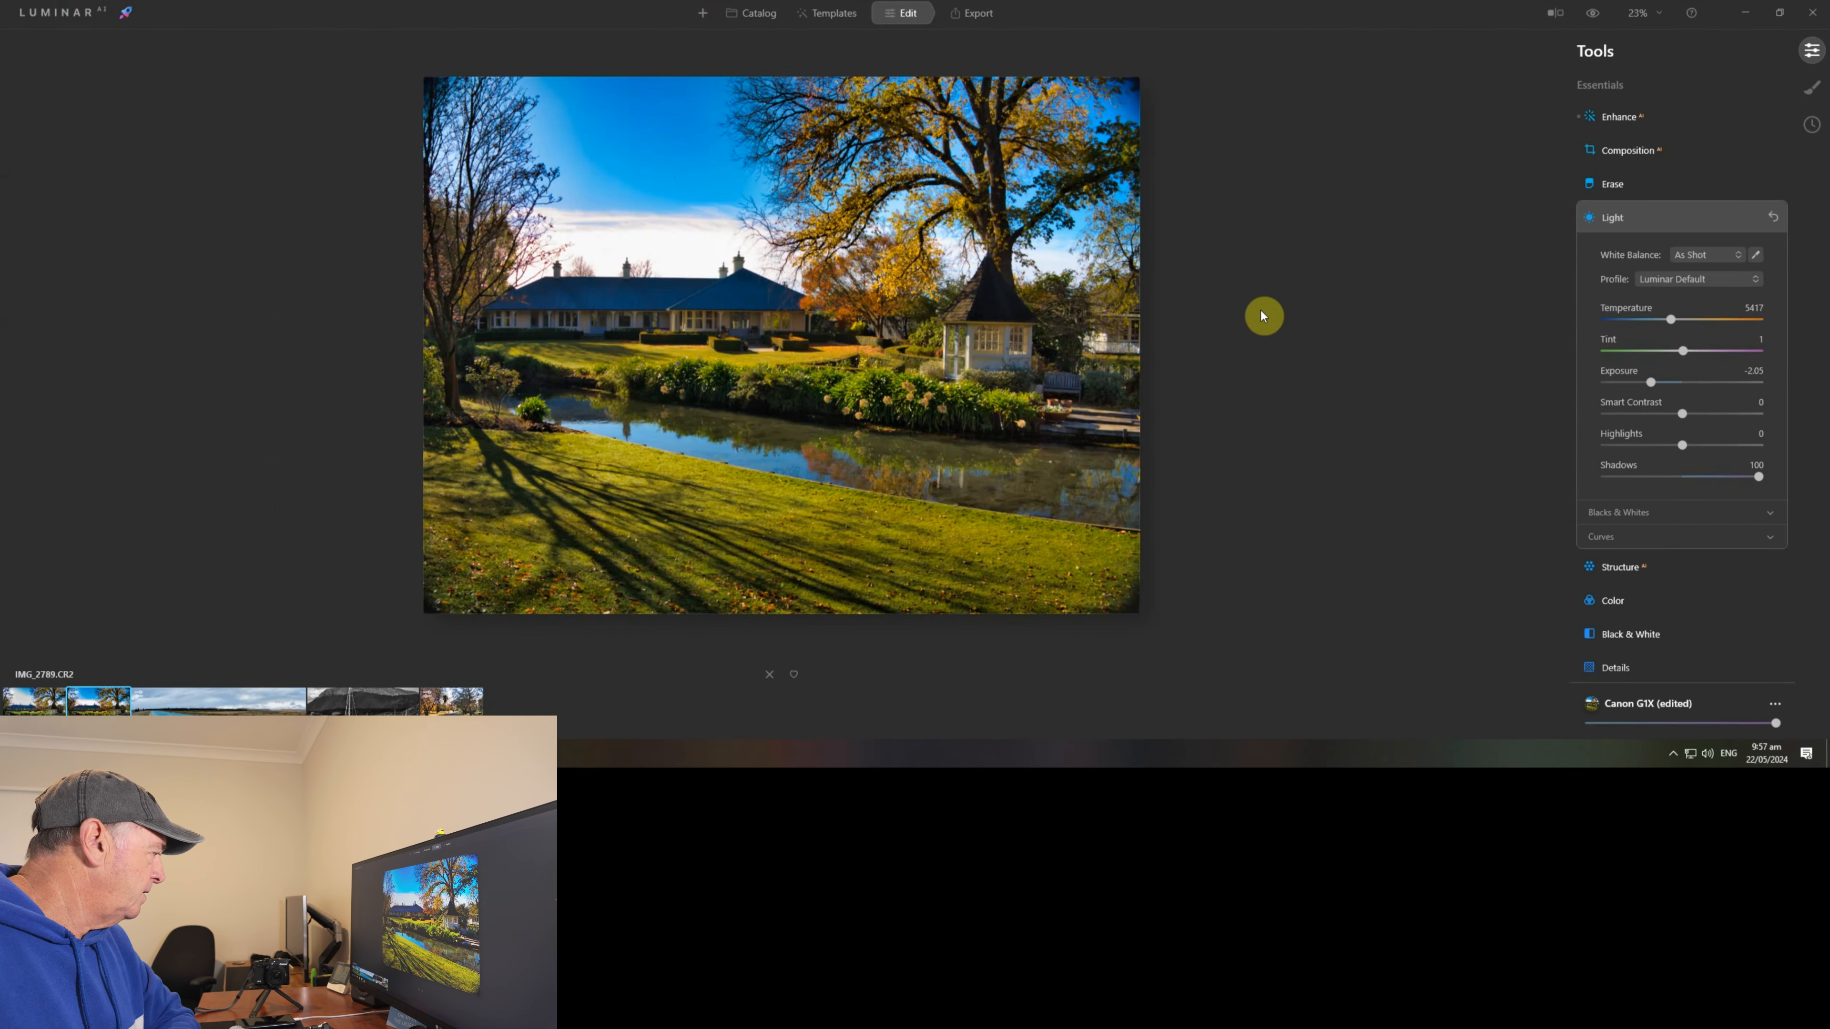
Step: Open IMG_2784.CR2 for editing and review its Enhance settings
left_click(462, 703)
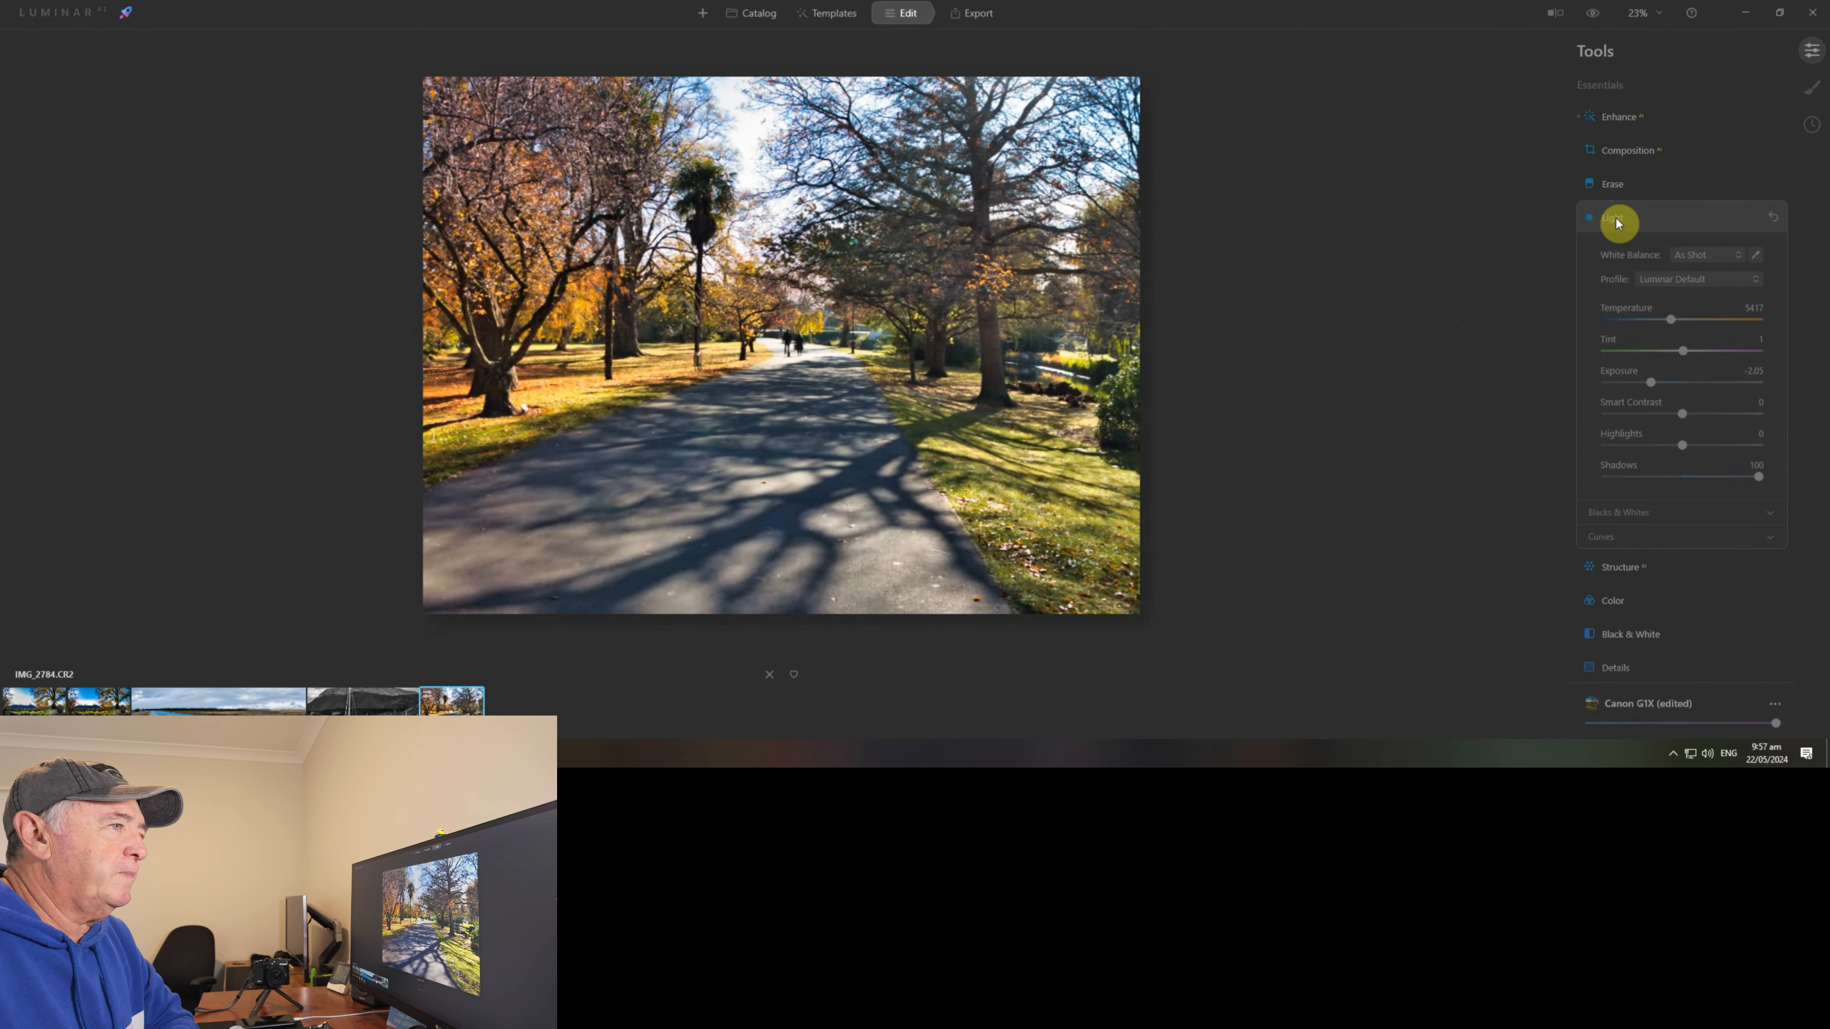
left_click(1616, 219)
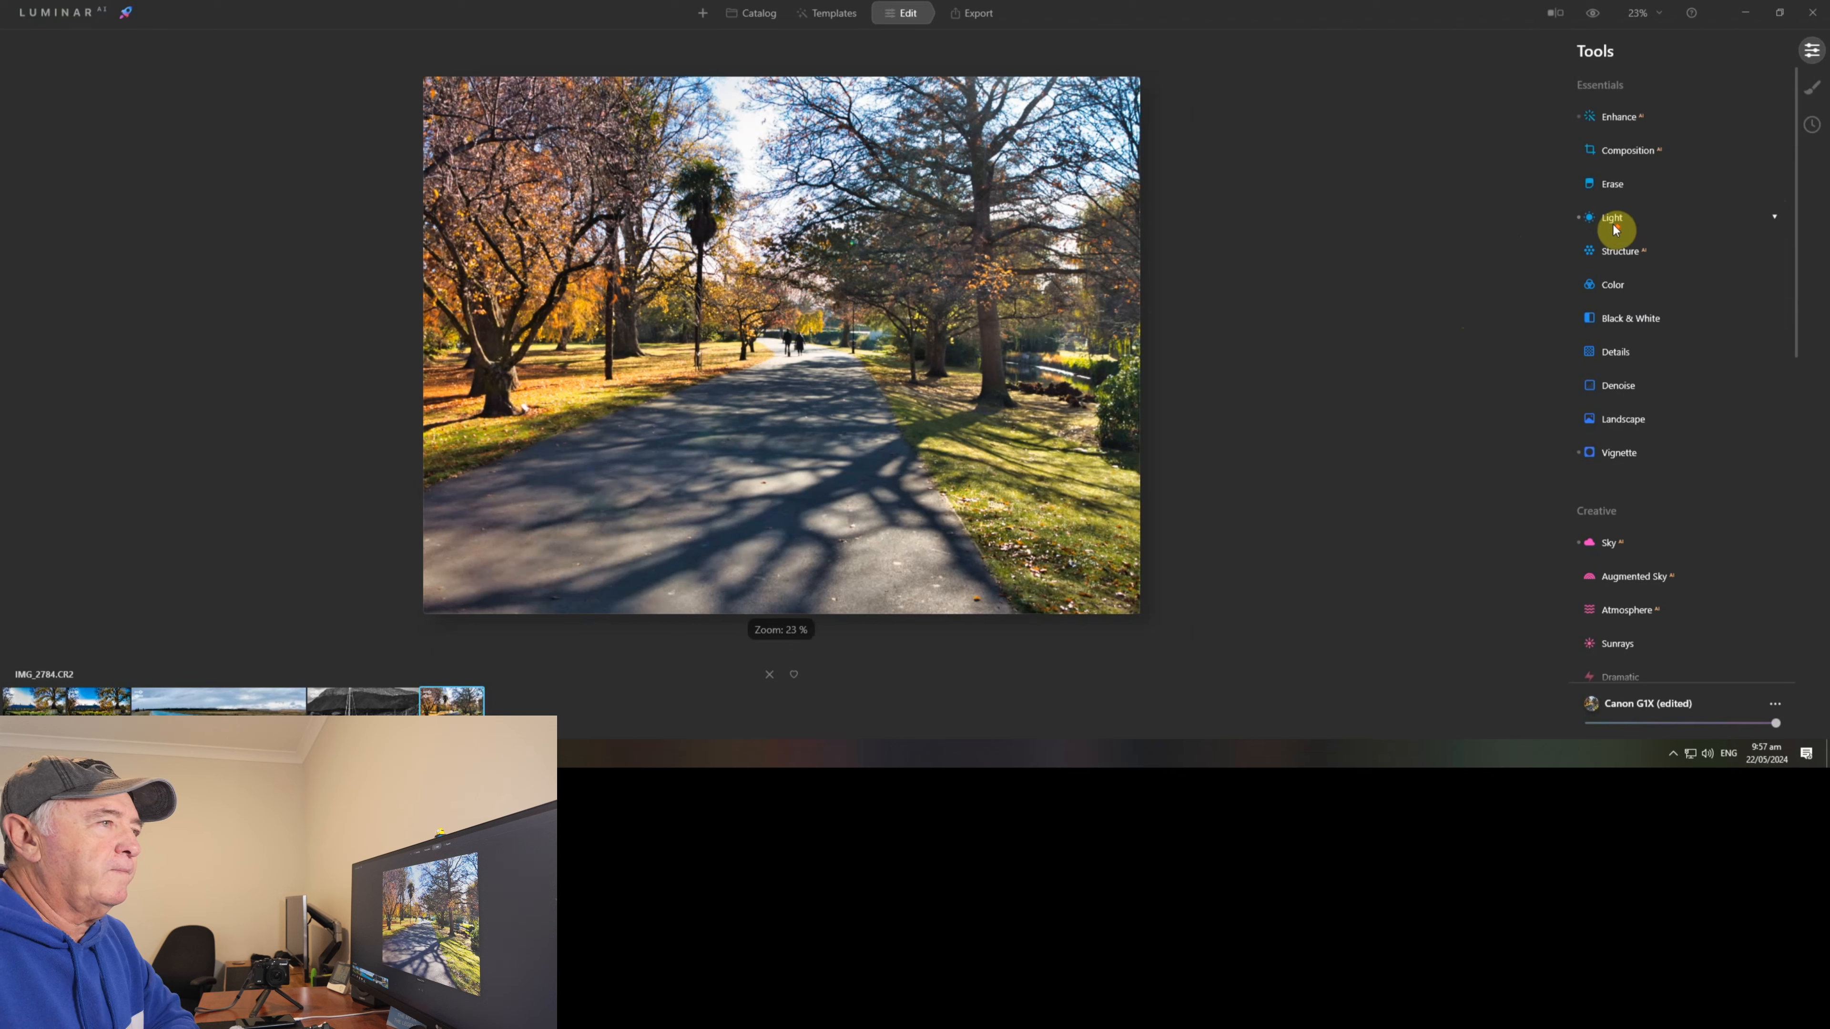
left_click(1615, 117)
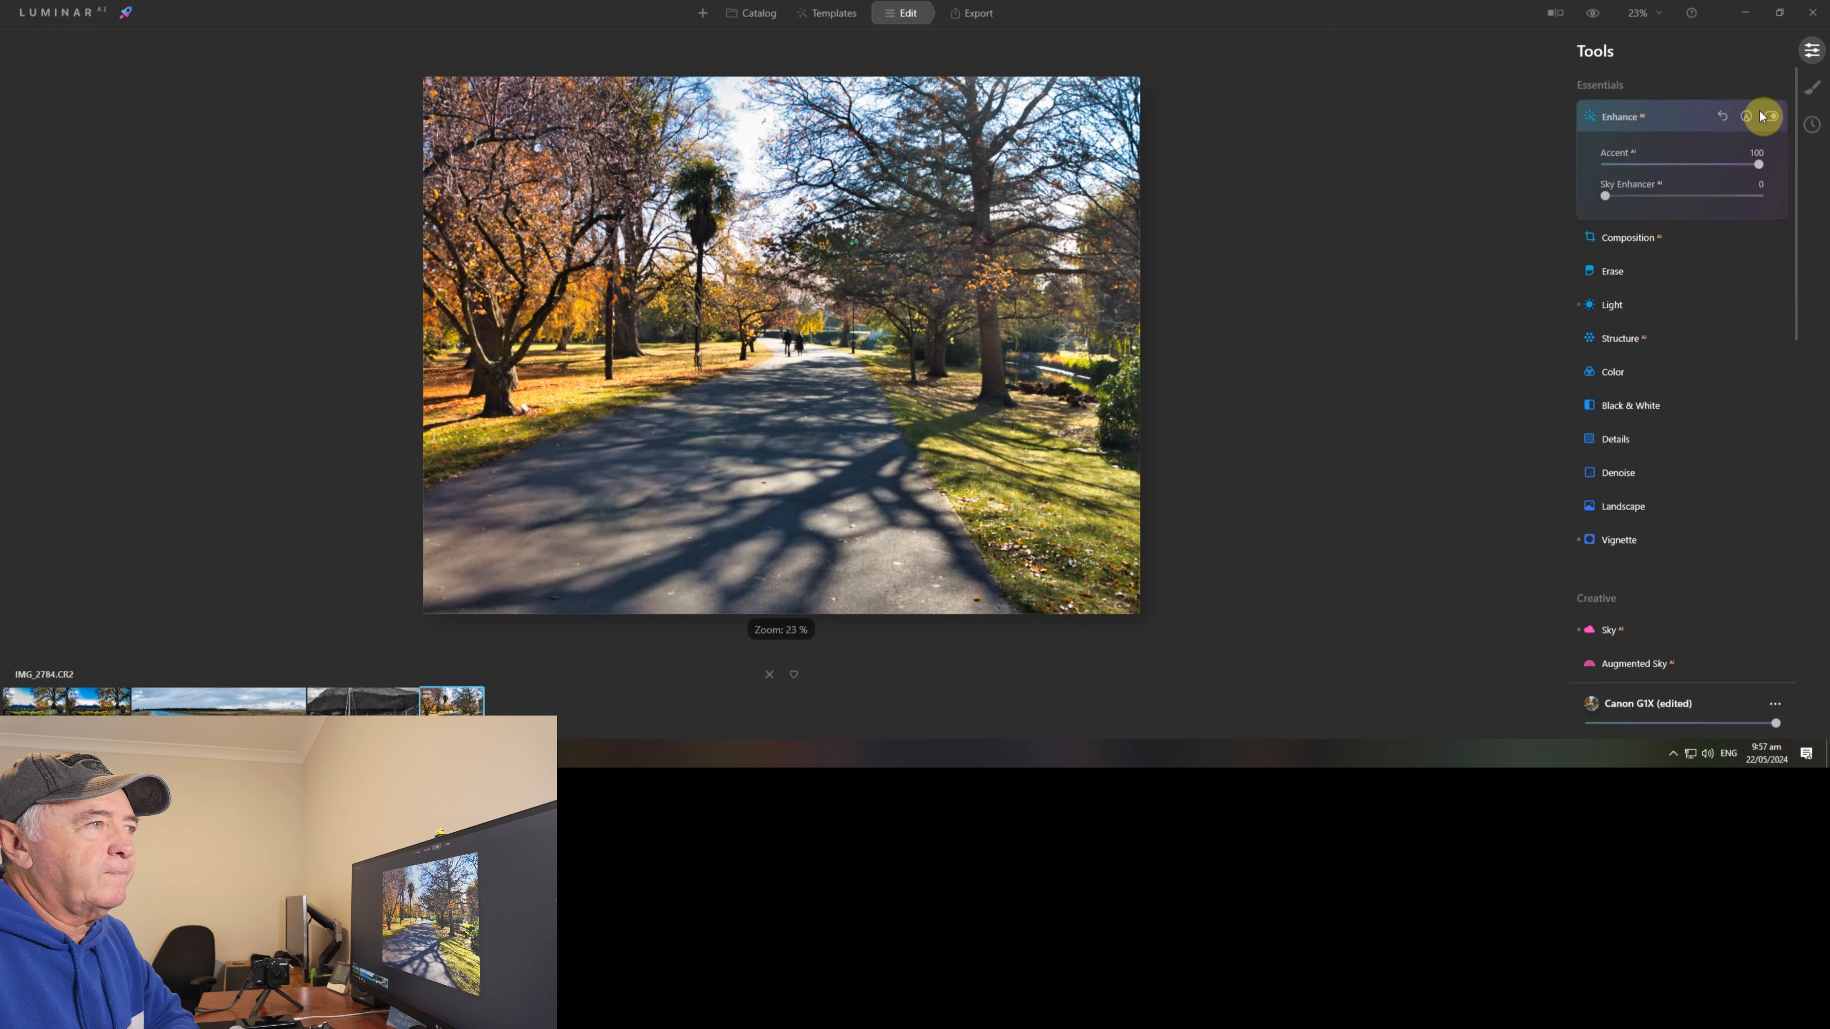
left_click(1602, 116)
Step: Compare the edited tree-lined path photo with its unedited original
left_click(1592, 12)
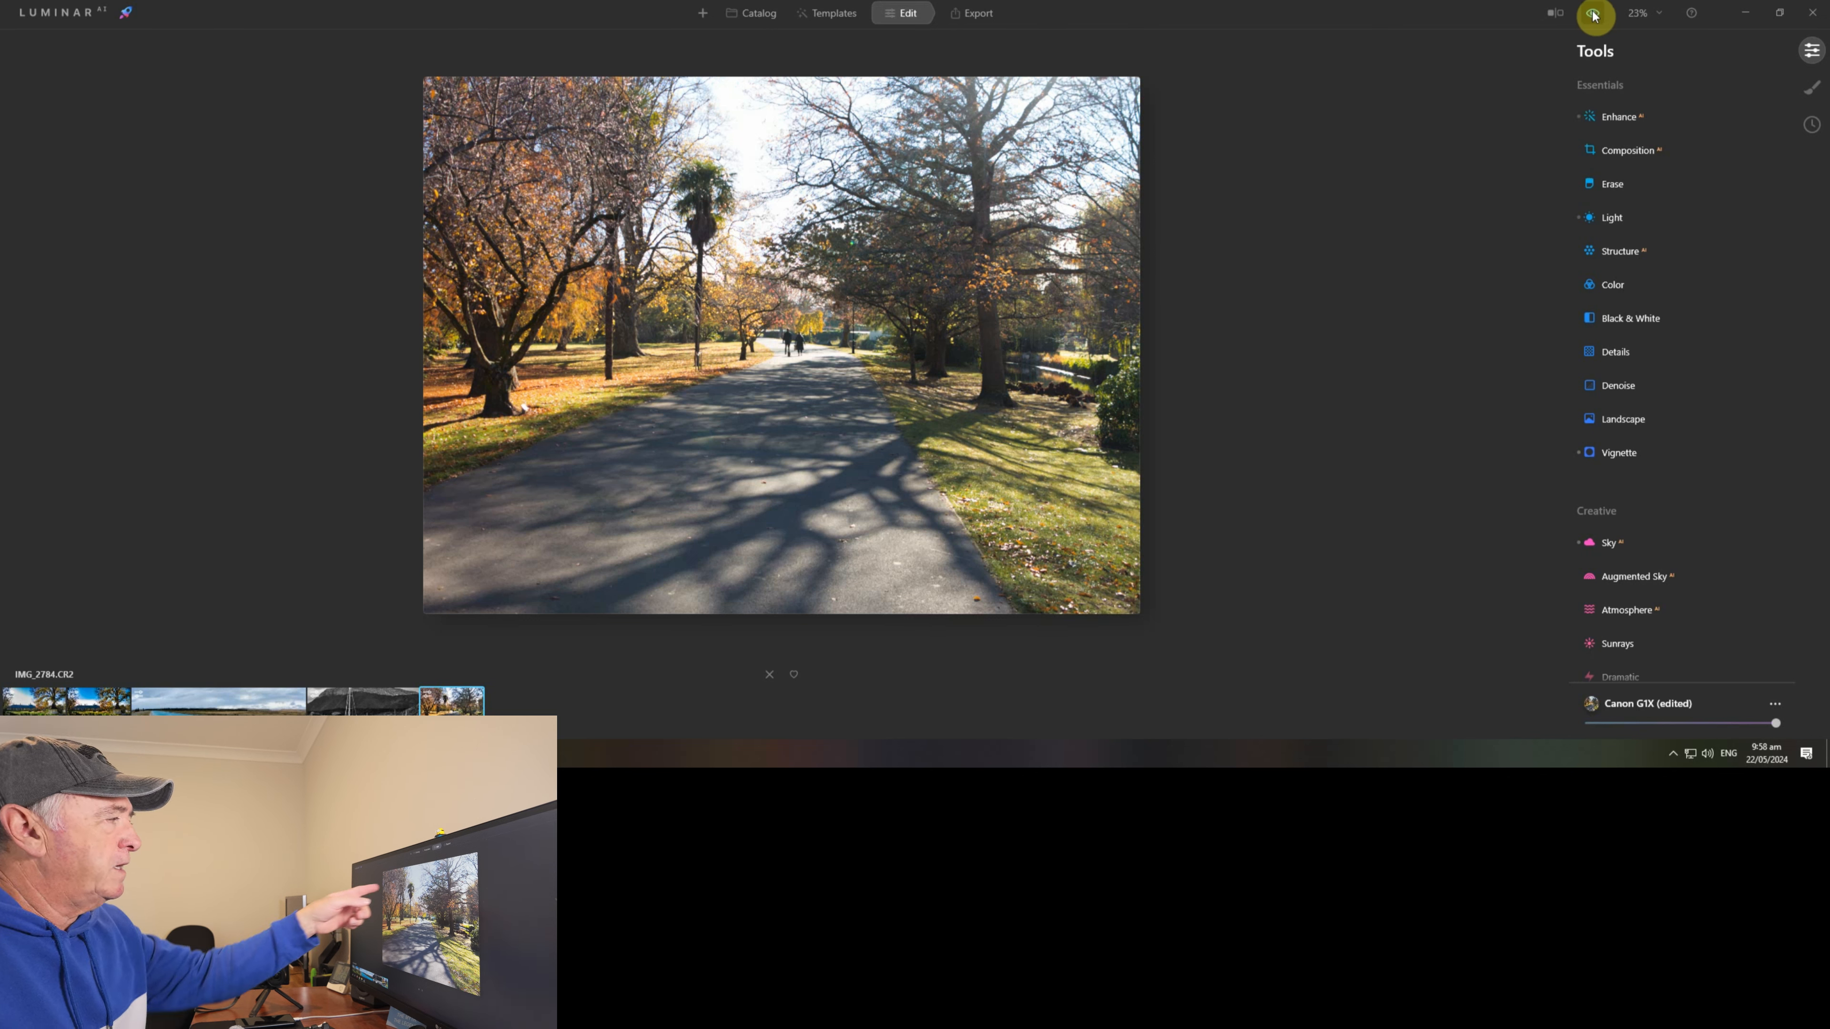
left_click(1593, 14)
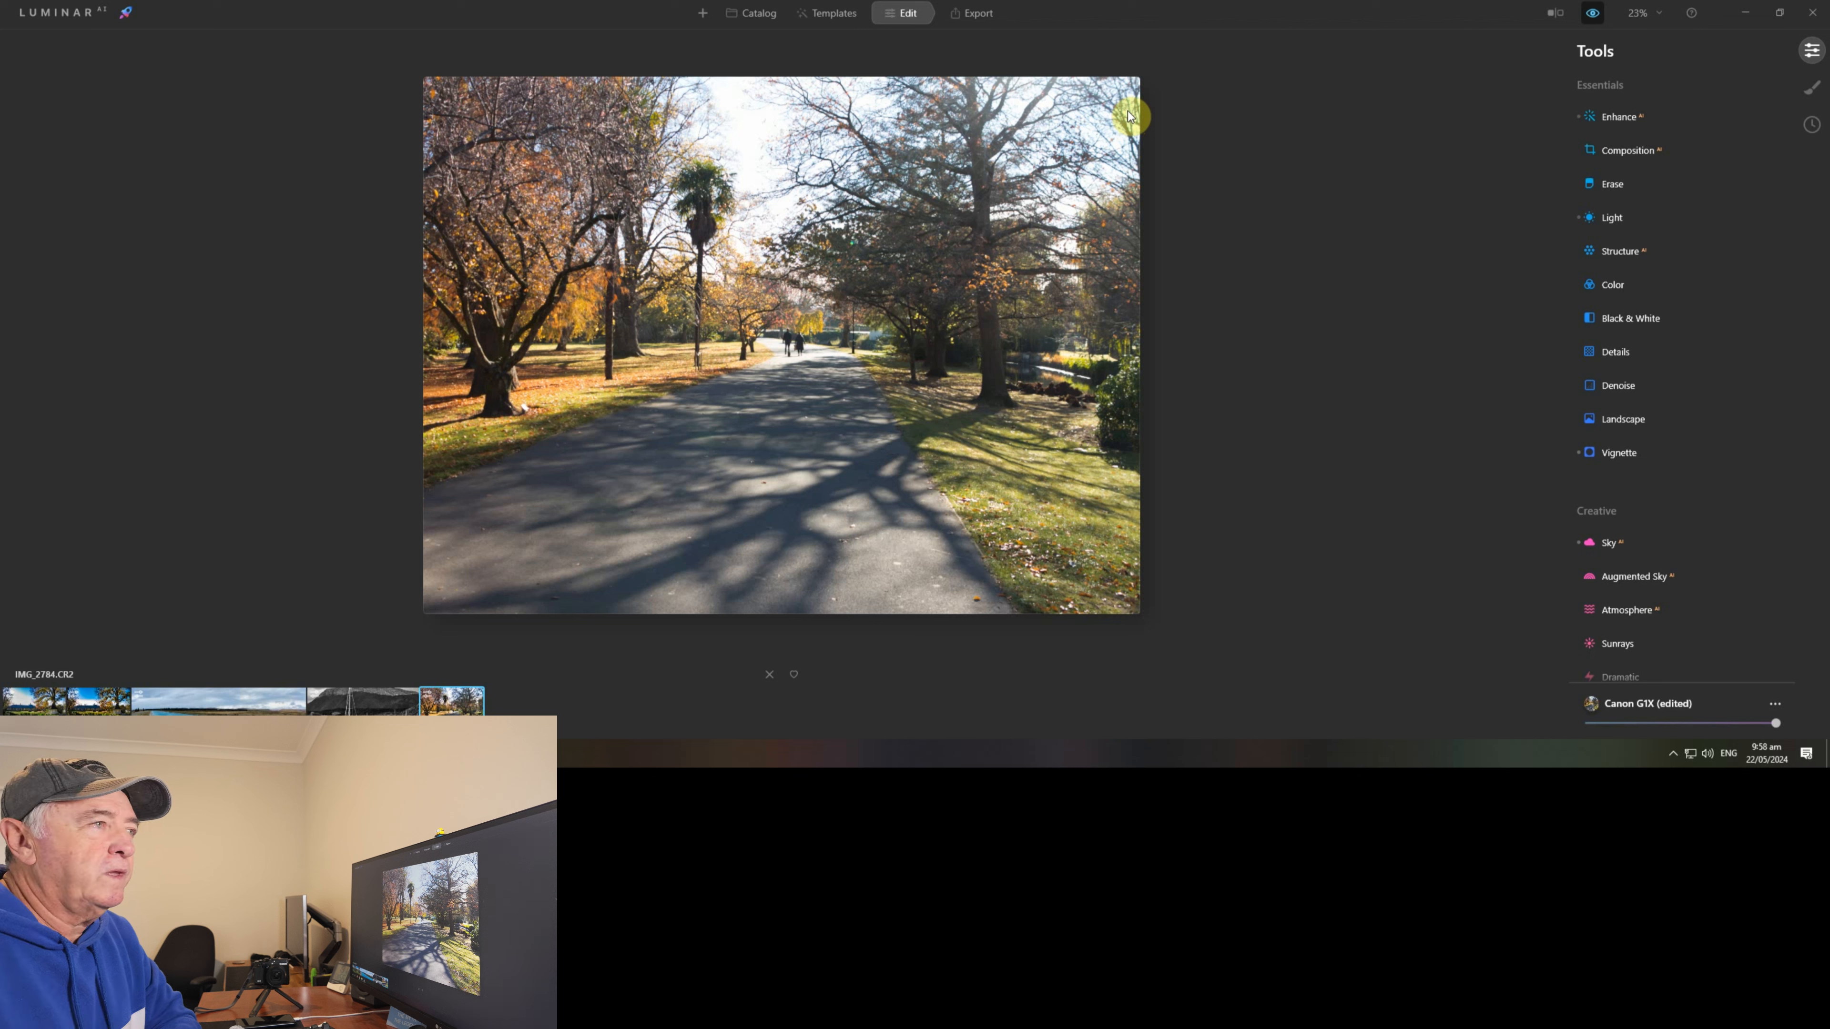
left_click(1593, 14)
Step: Reopen the Enhance settings and inspect the sky and branches around the palm tree up close
left_click(1634, 117)
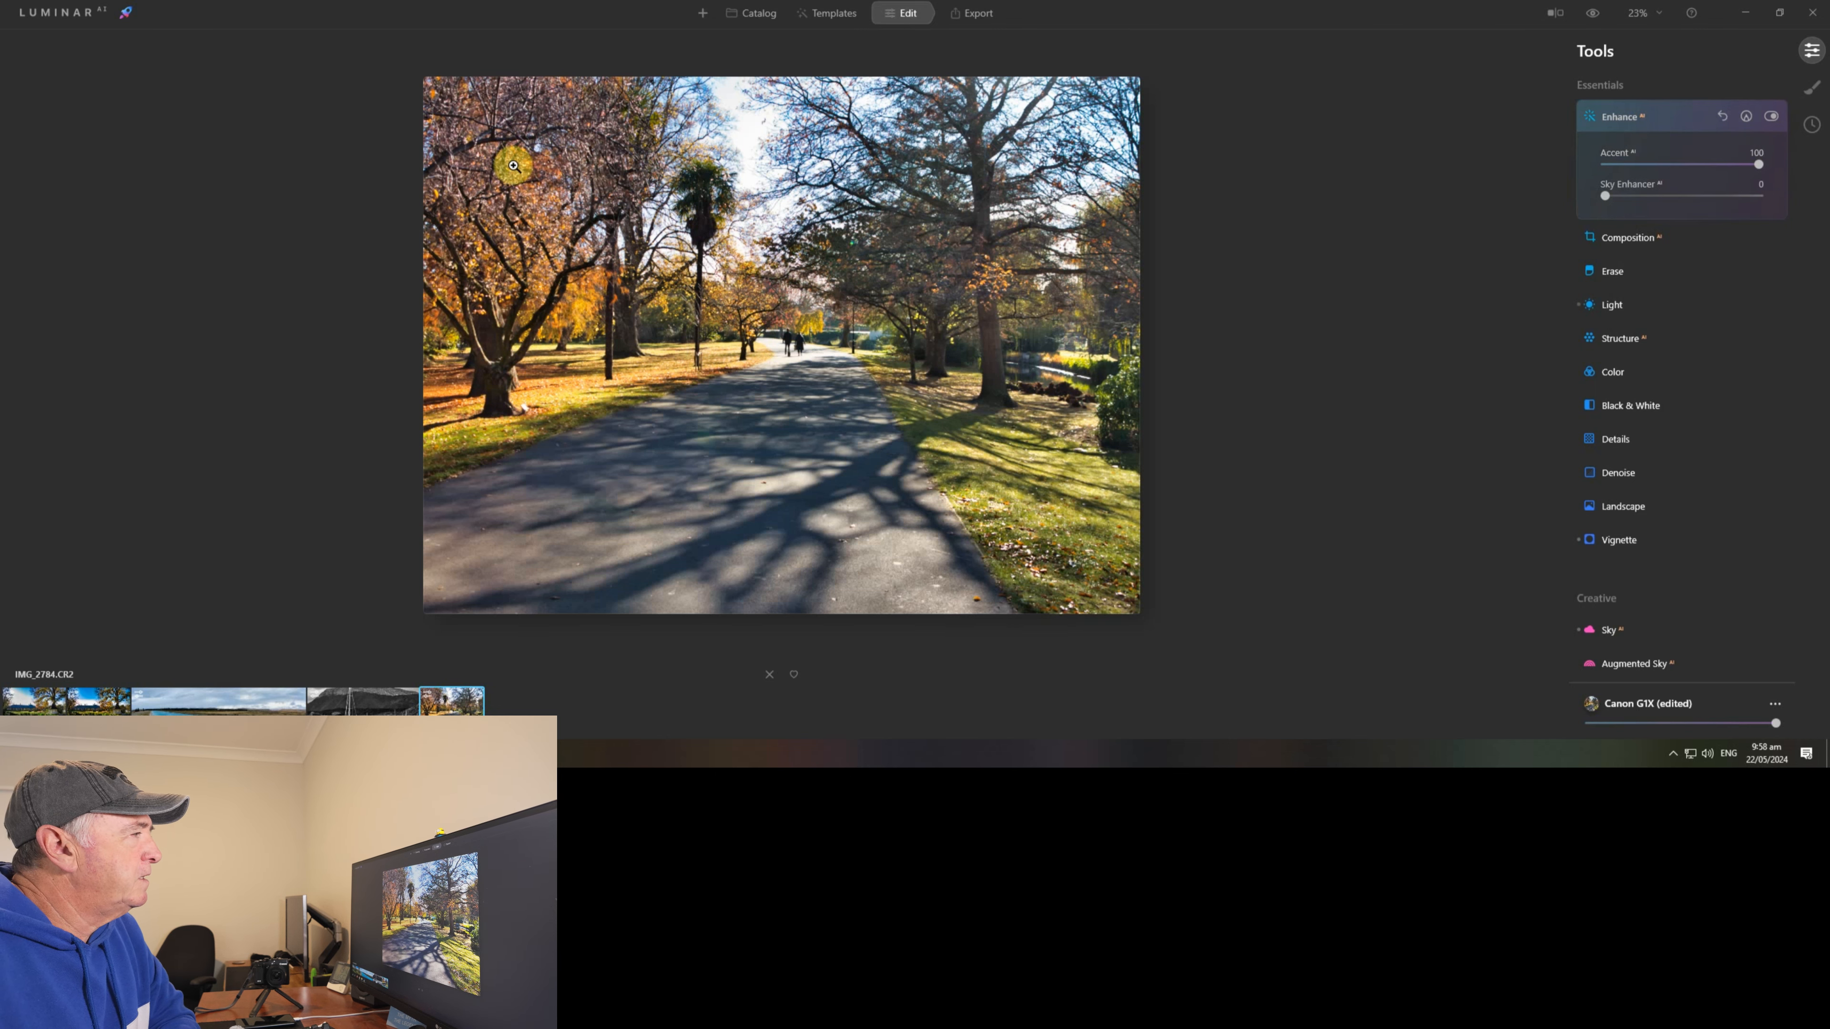
left_click(698, 101)
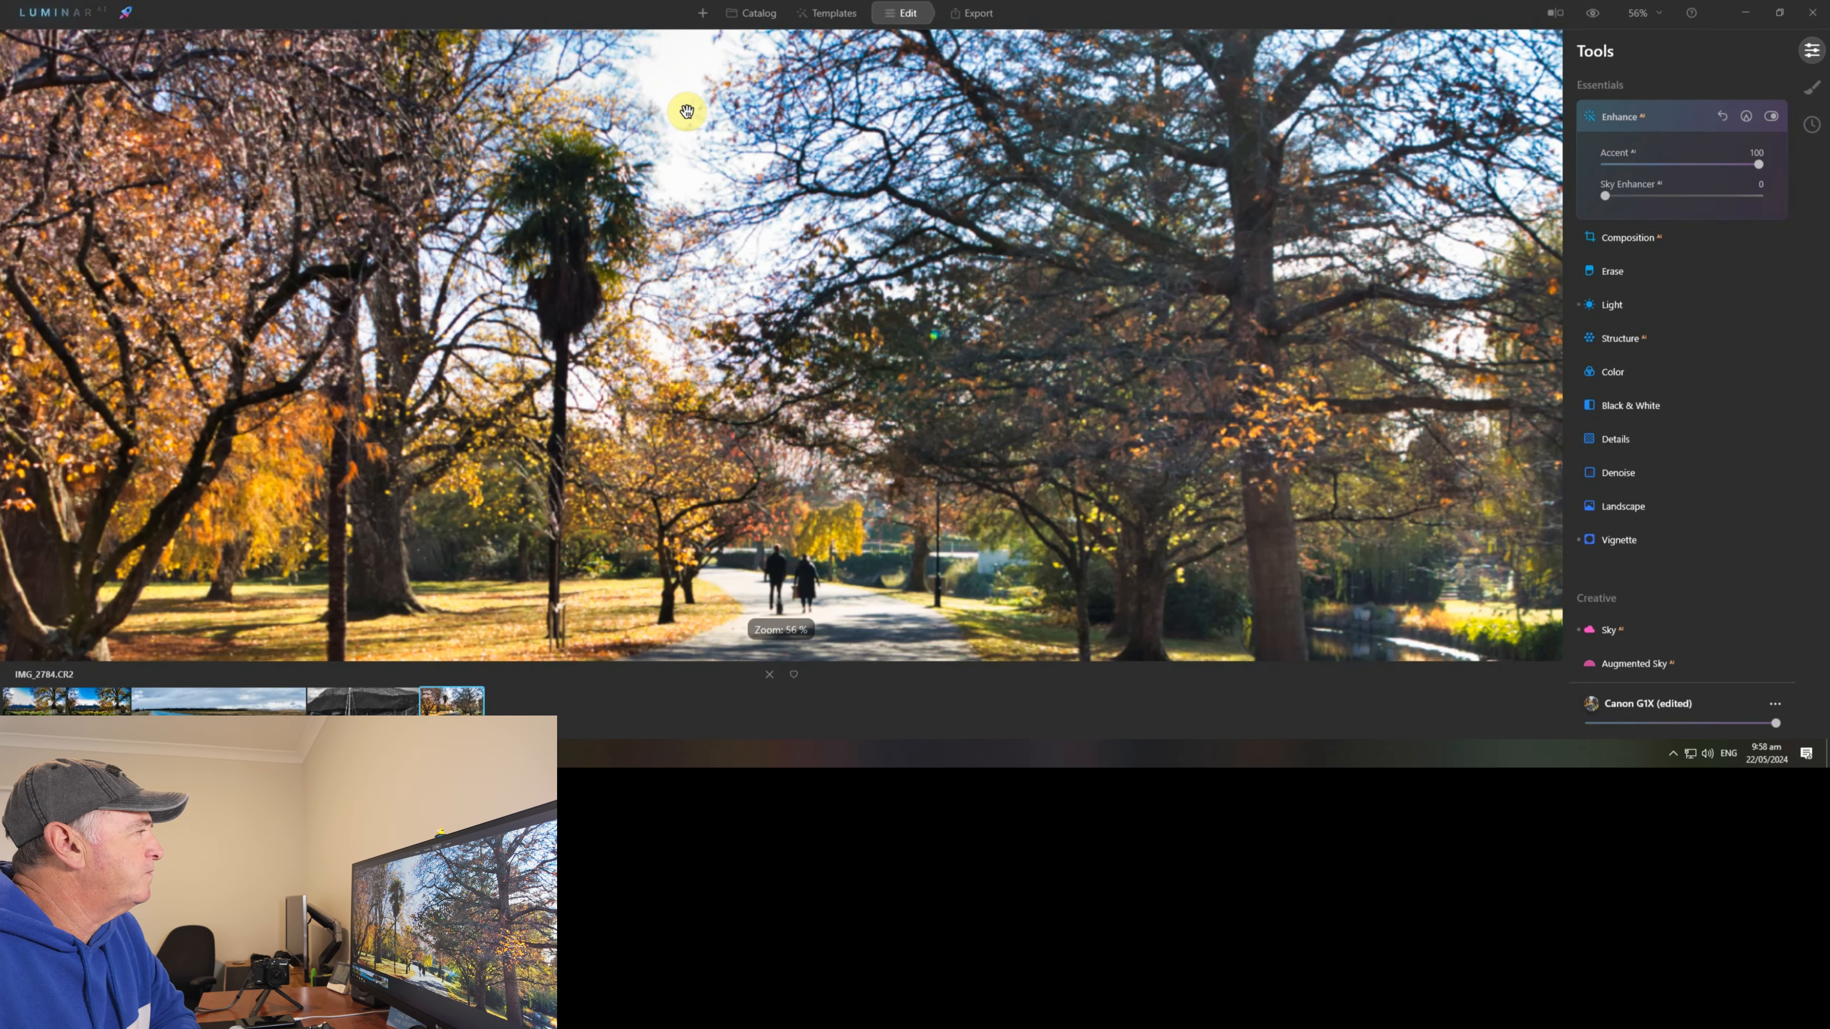
left_click_drag(686, 110, 711, 351)
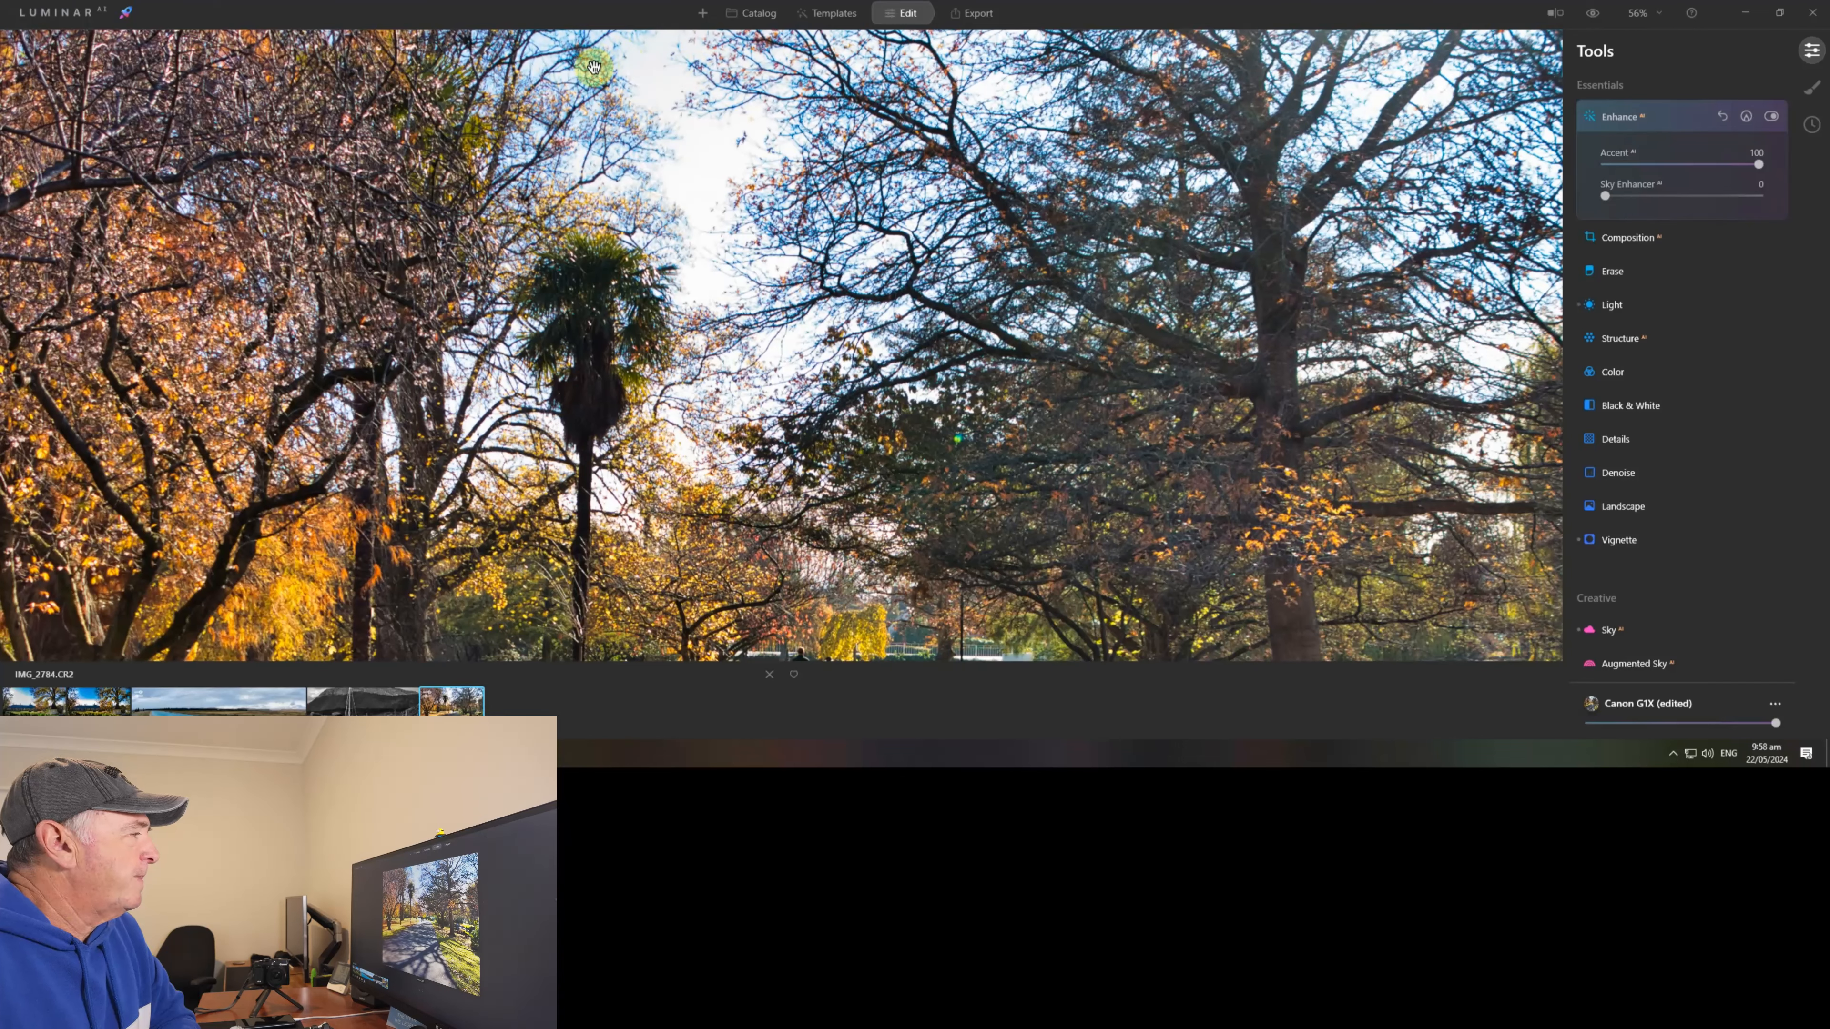
scroll(655, 137, "down", 3)
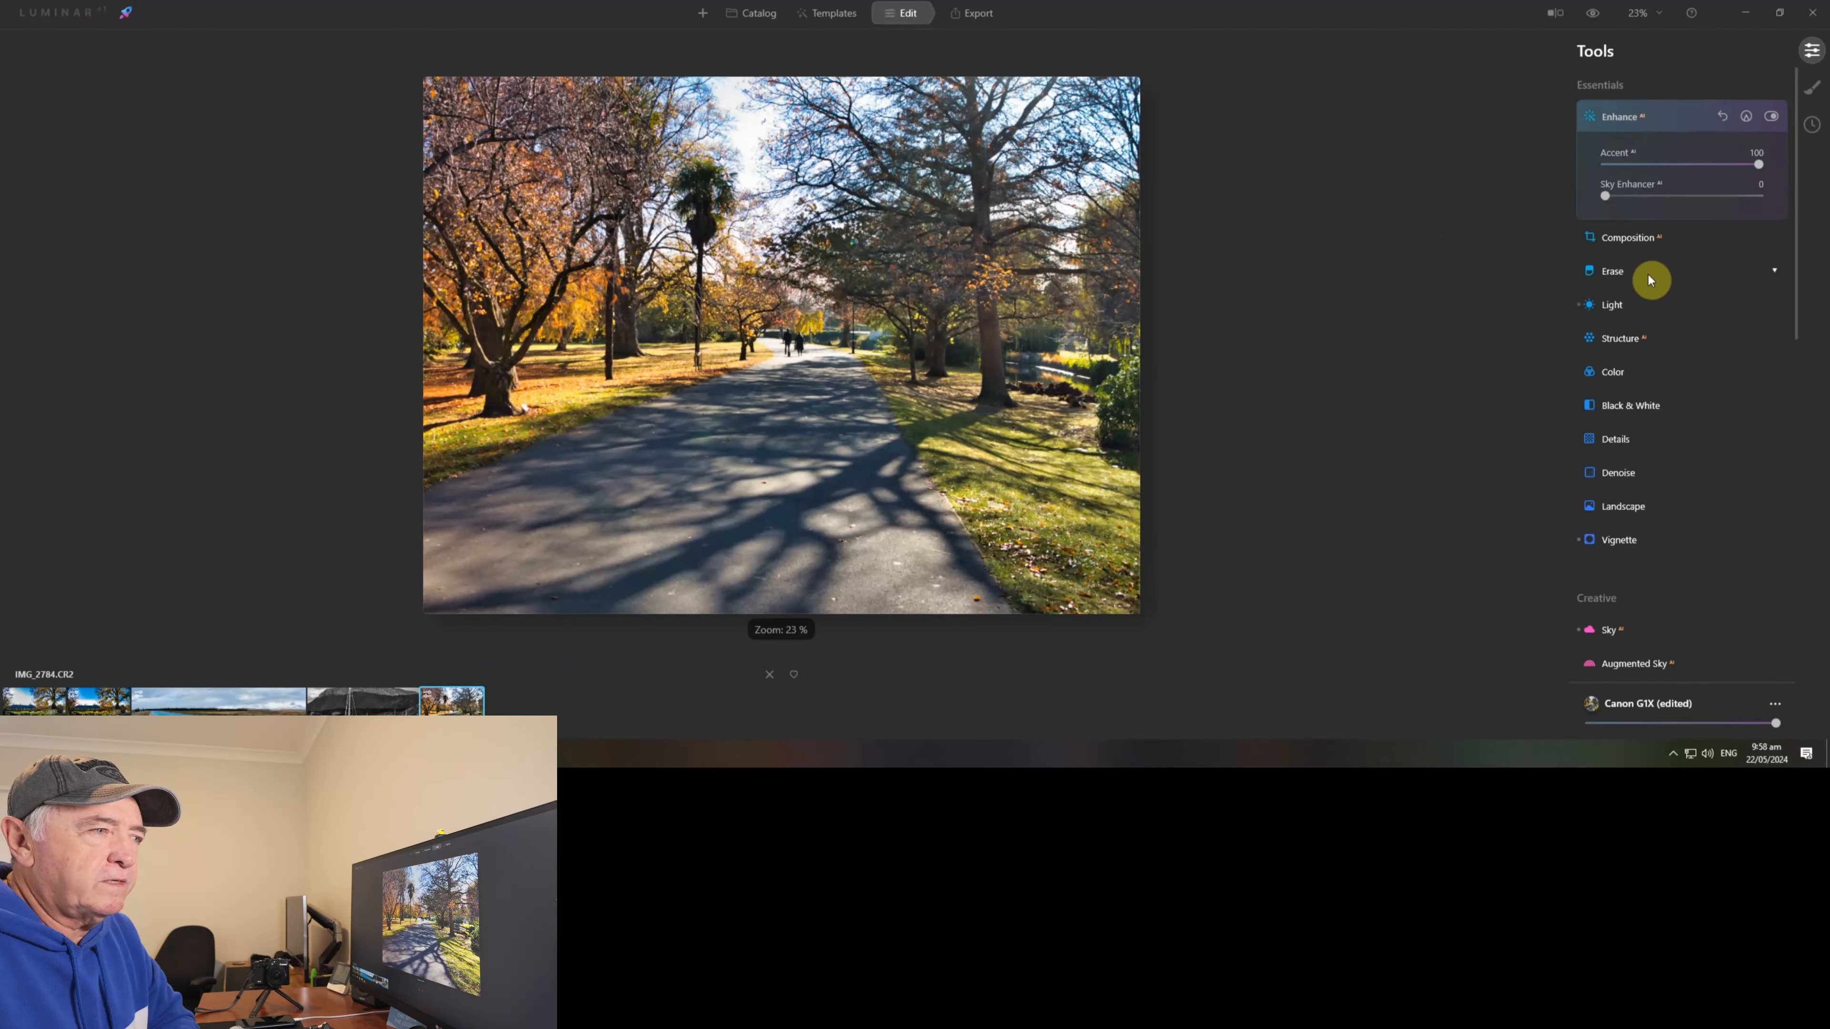
Step: Review the path photo's Light settings and check the photo against its original version again
left_click(1635, 304)
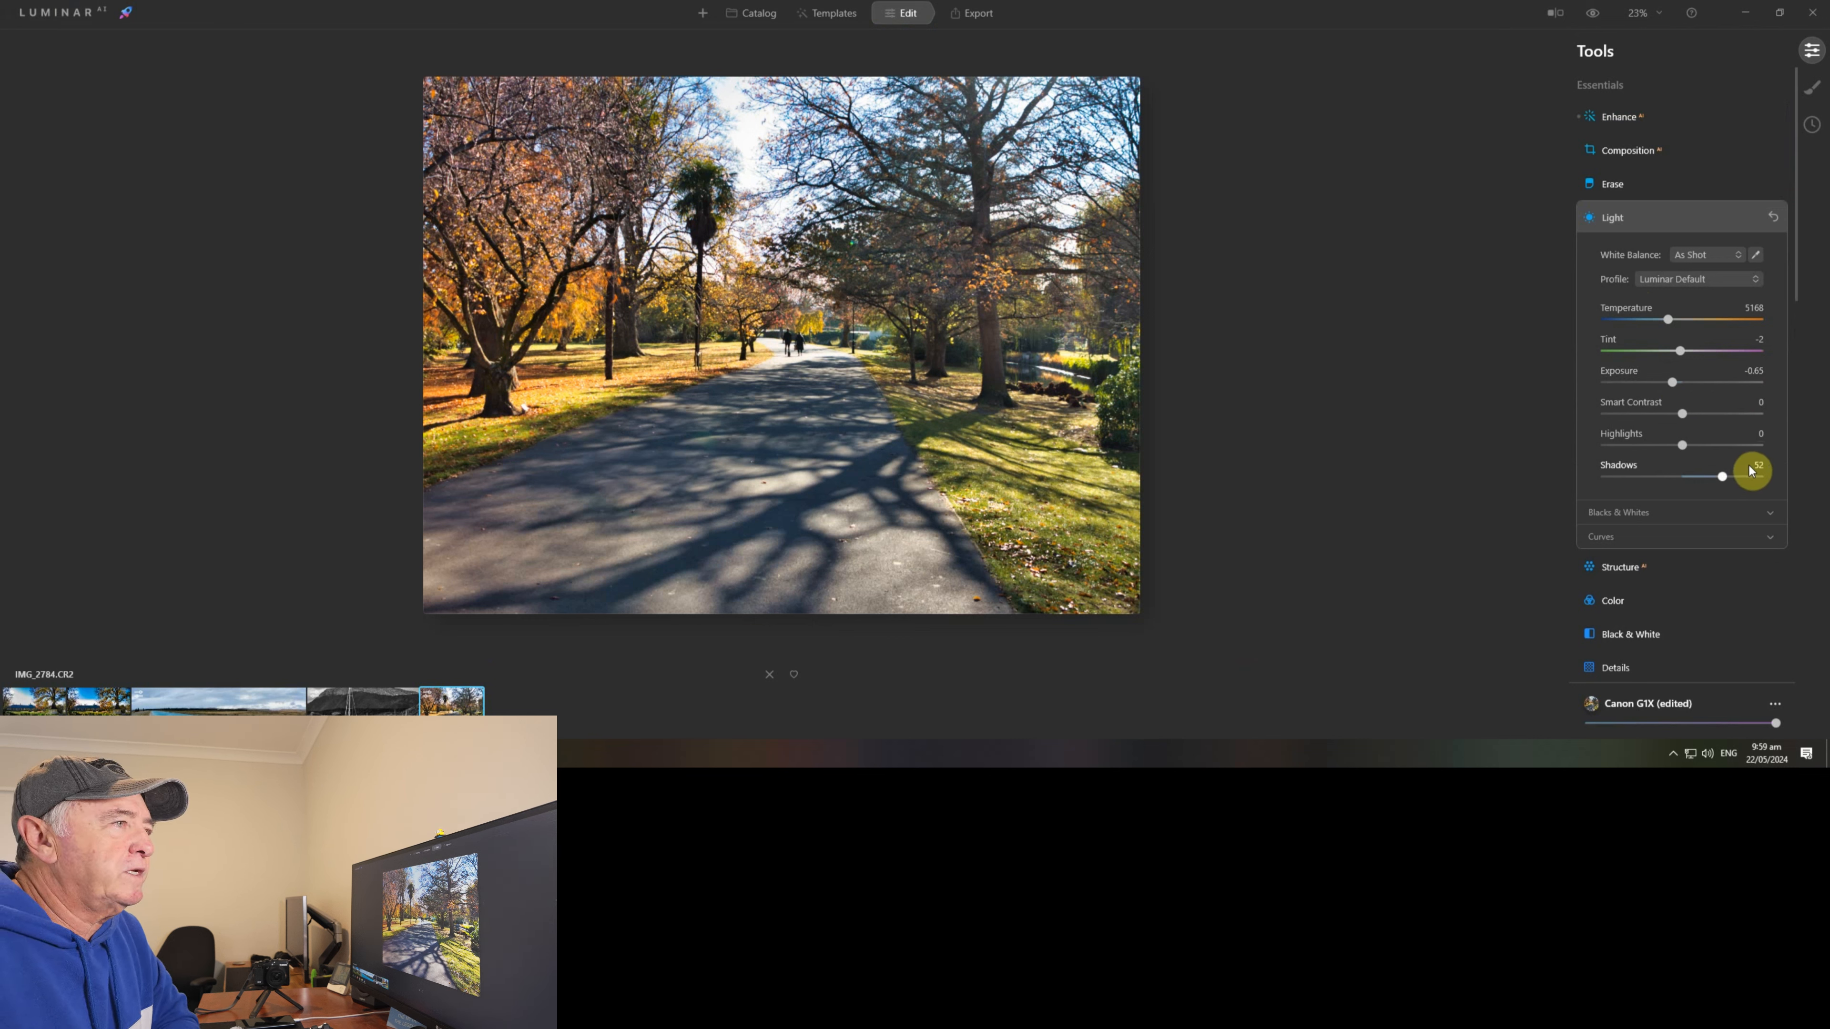
left_click(1591, 14)
left_click(1591, 15)
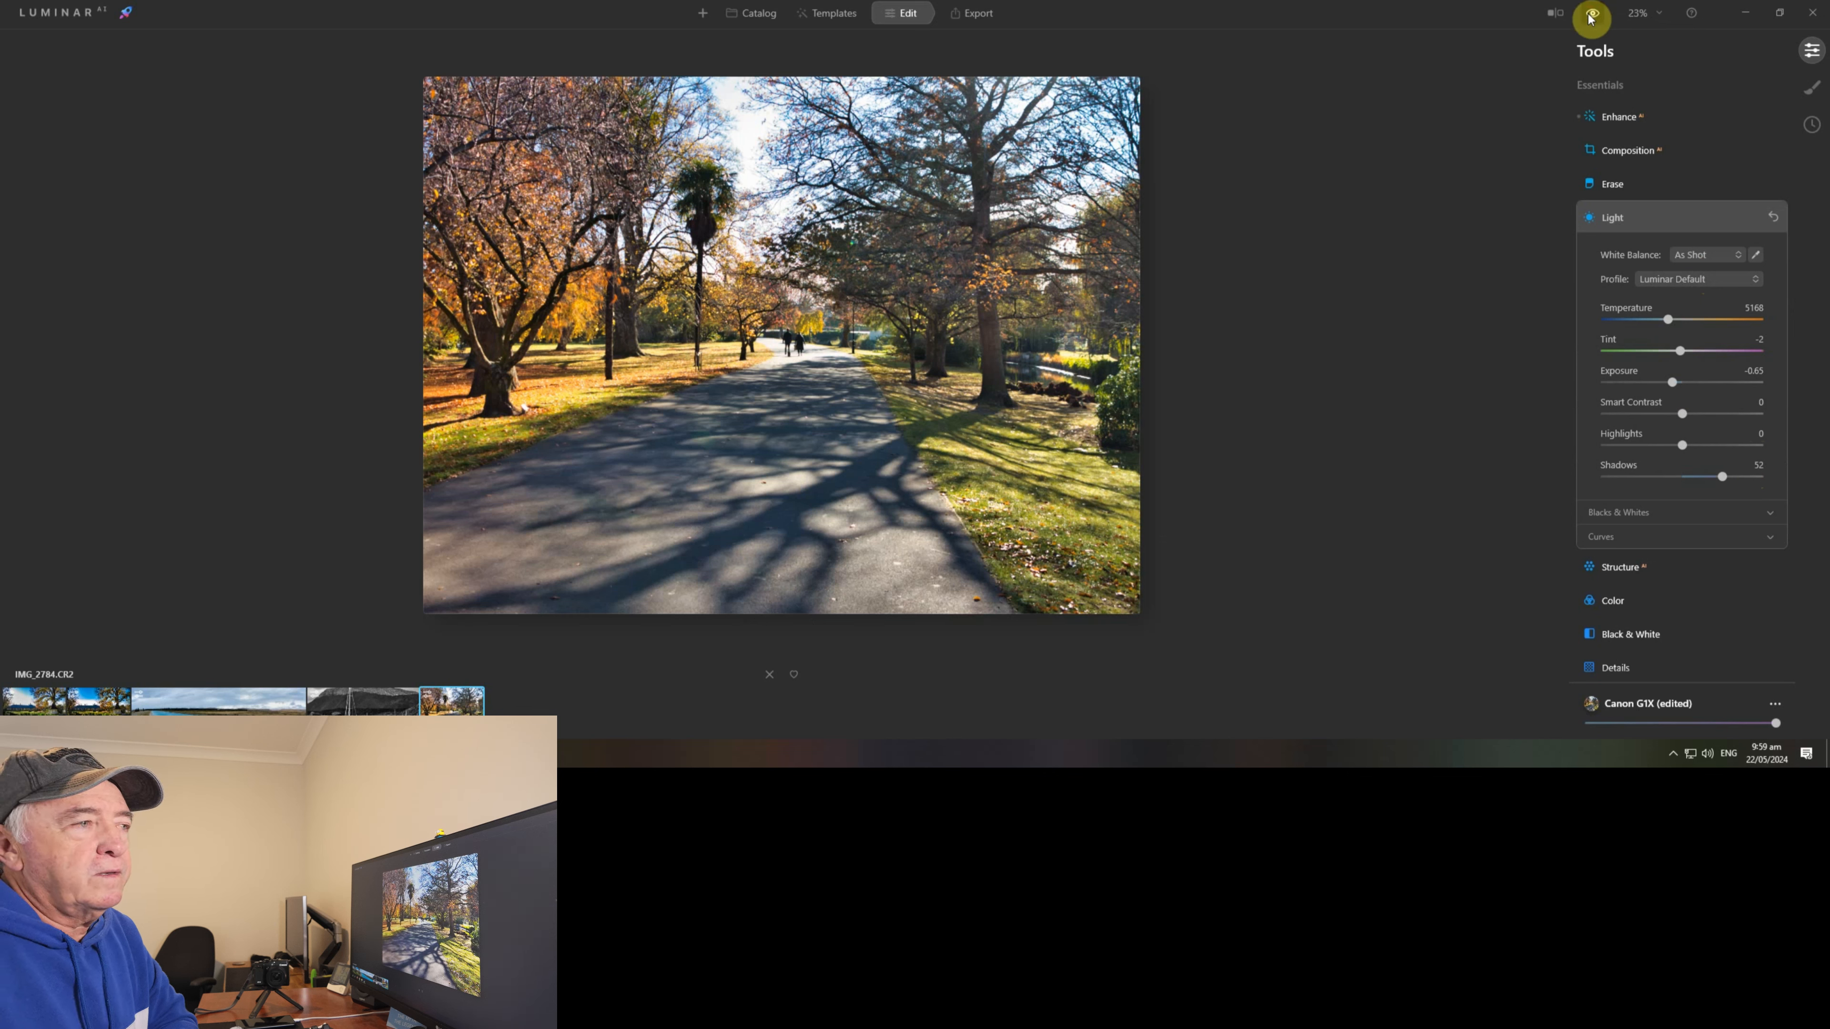
Step: Turn on the Blue Sky 4 sky replacement for the tree-lined path photo
left_click(1631, 220)
scroll(1642, 274, "down", 3)
scroll(1646, 287, "down", 1)
left_click(1616, 305)
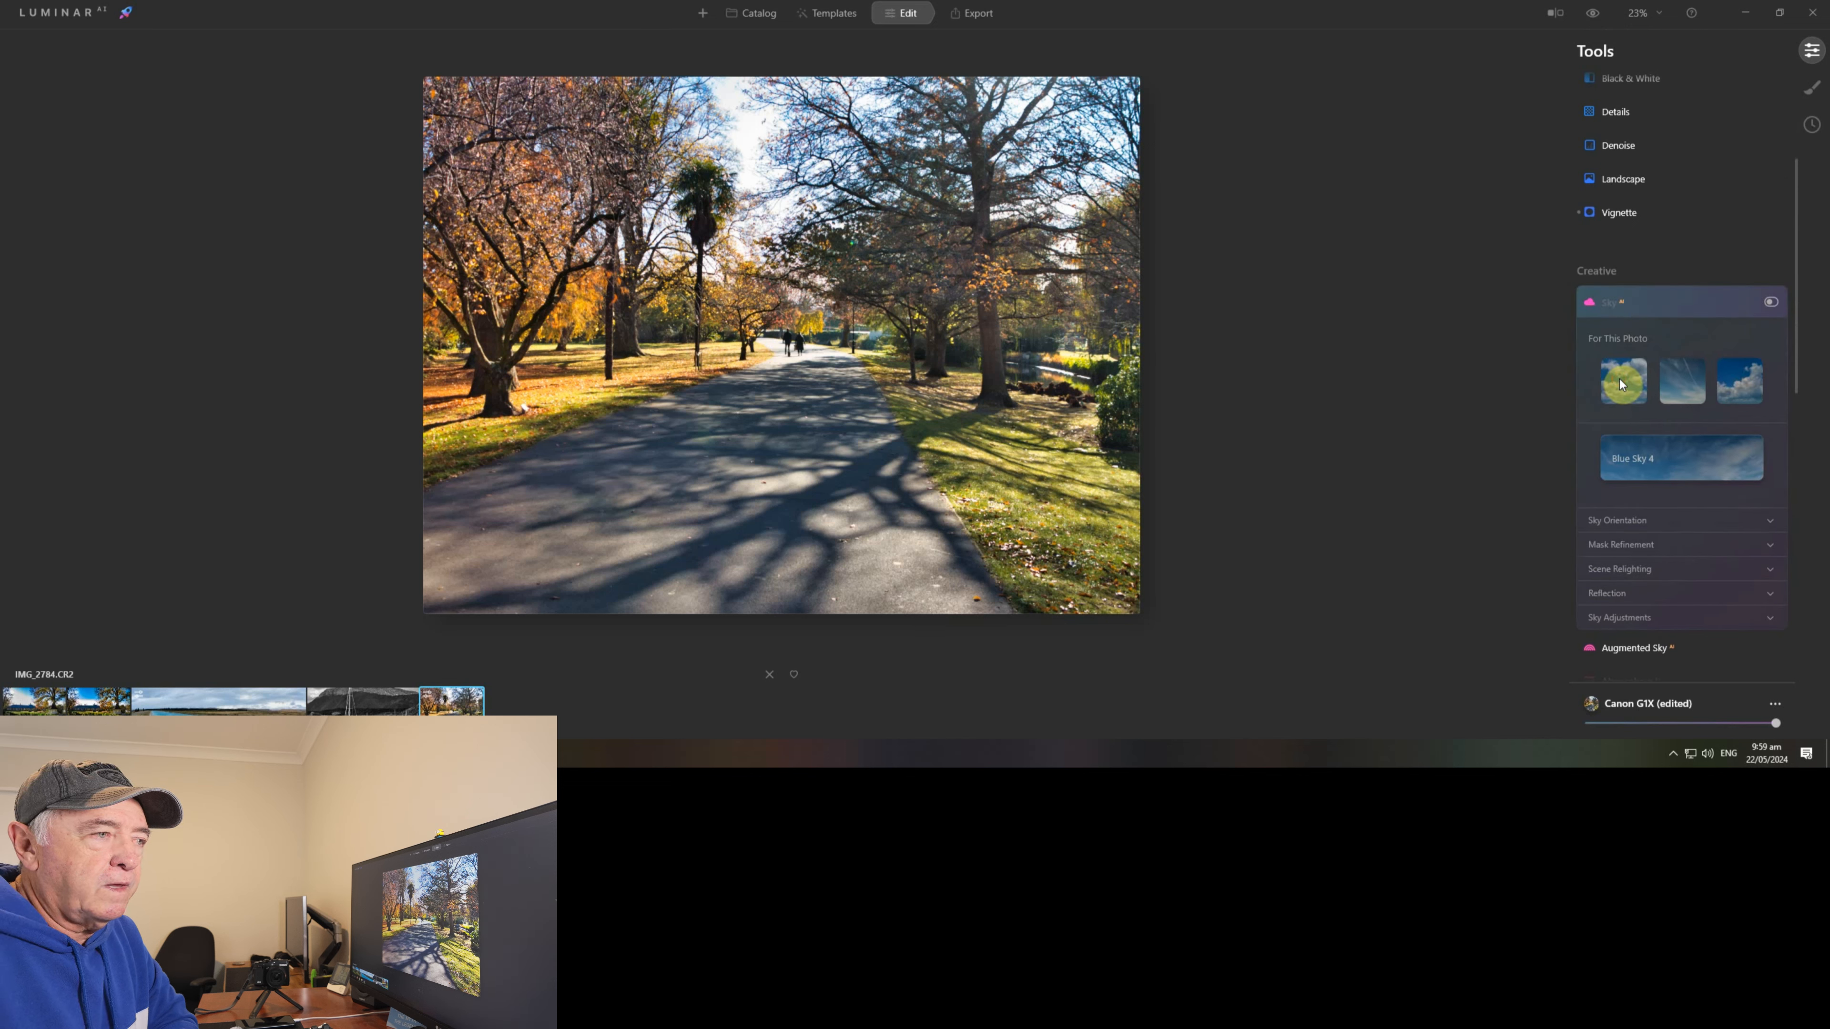
left_click(1772, 302)
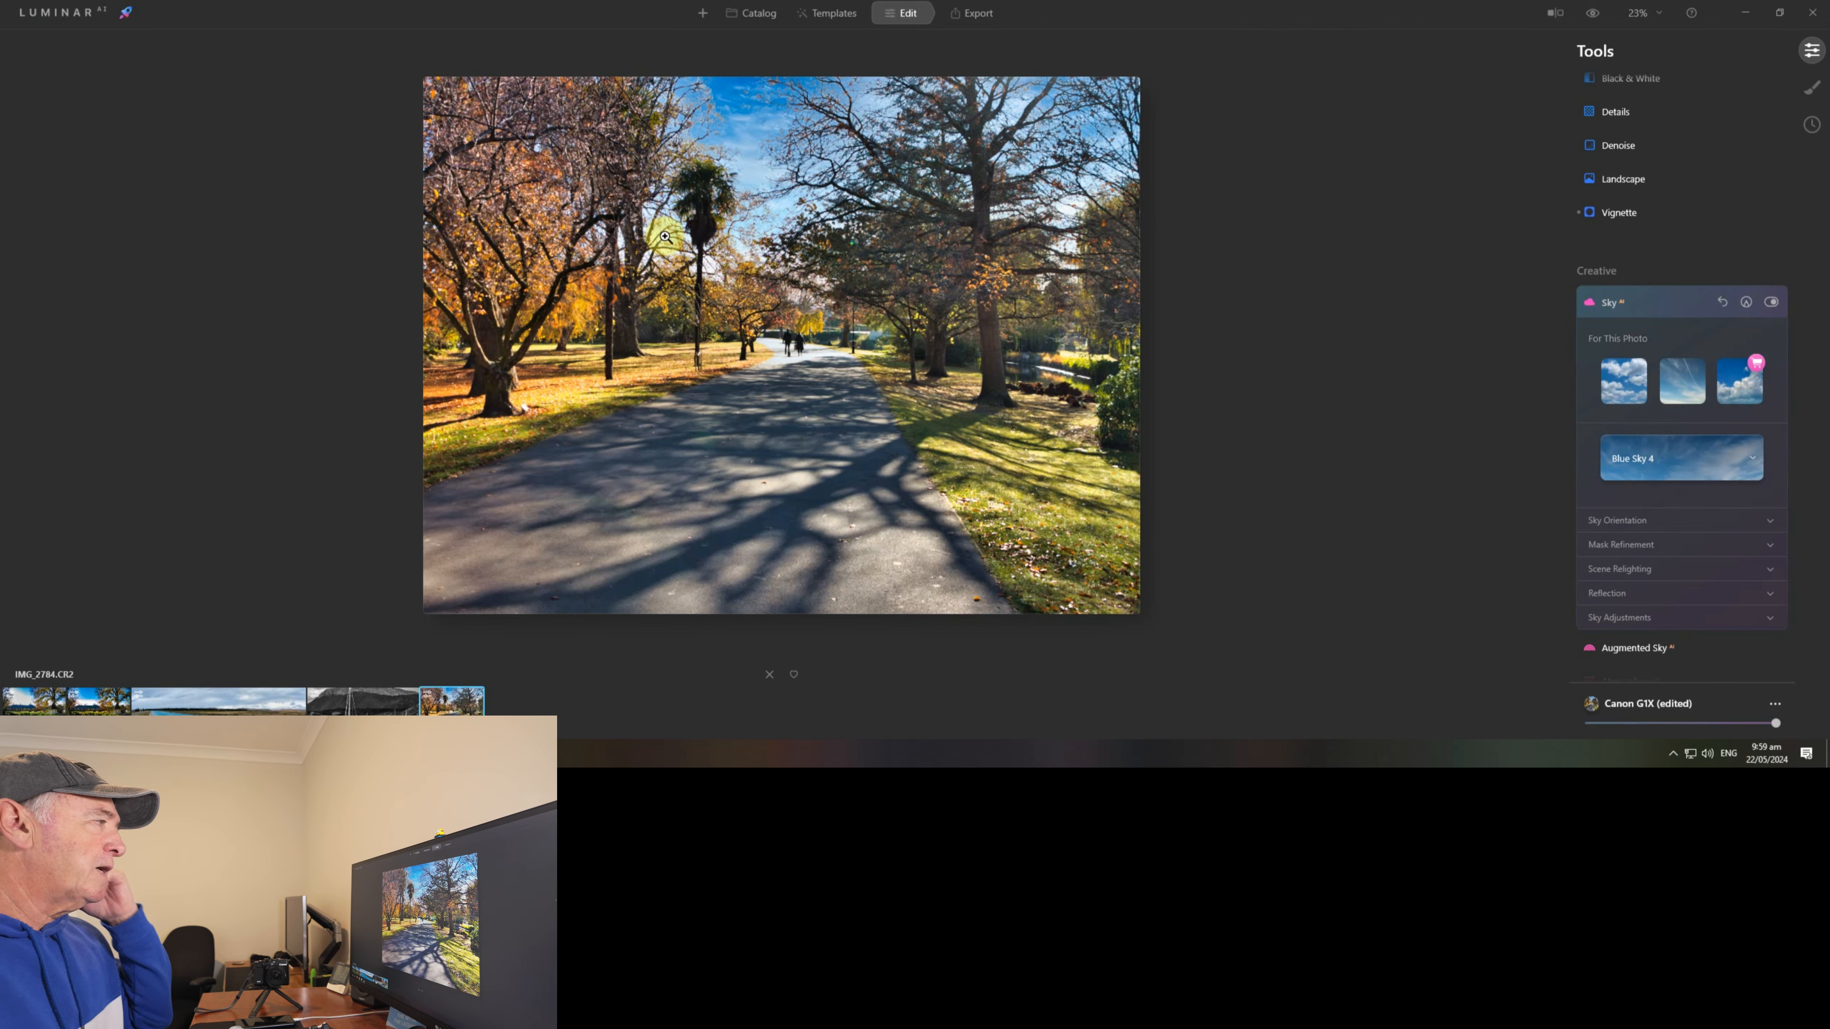
Step: Inspect the replaced sky between the tree branches and around the palm up close
scroll(701, 100, "up", 1)
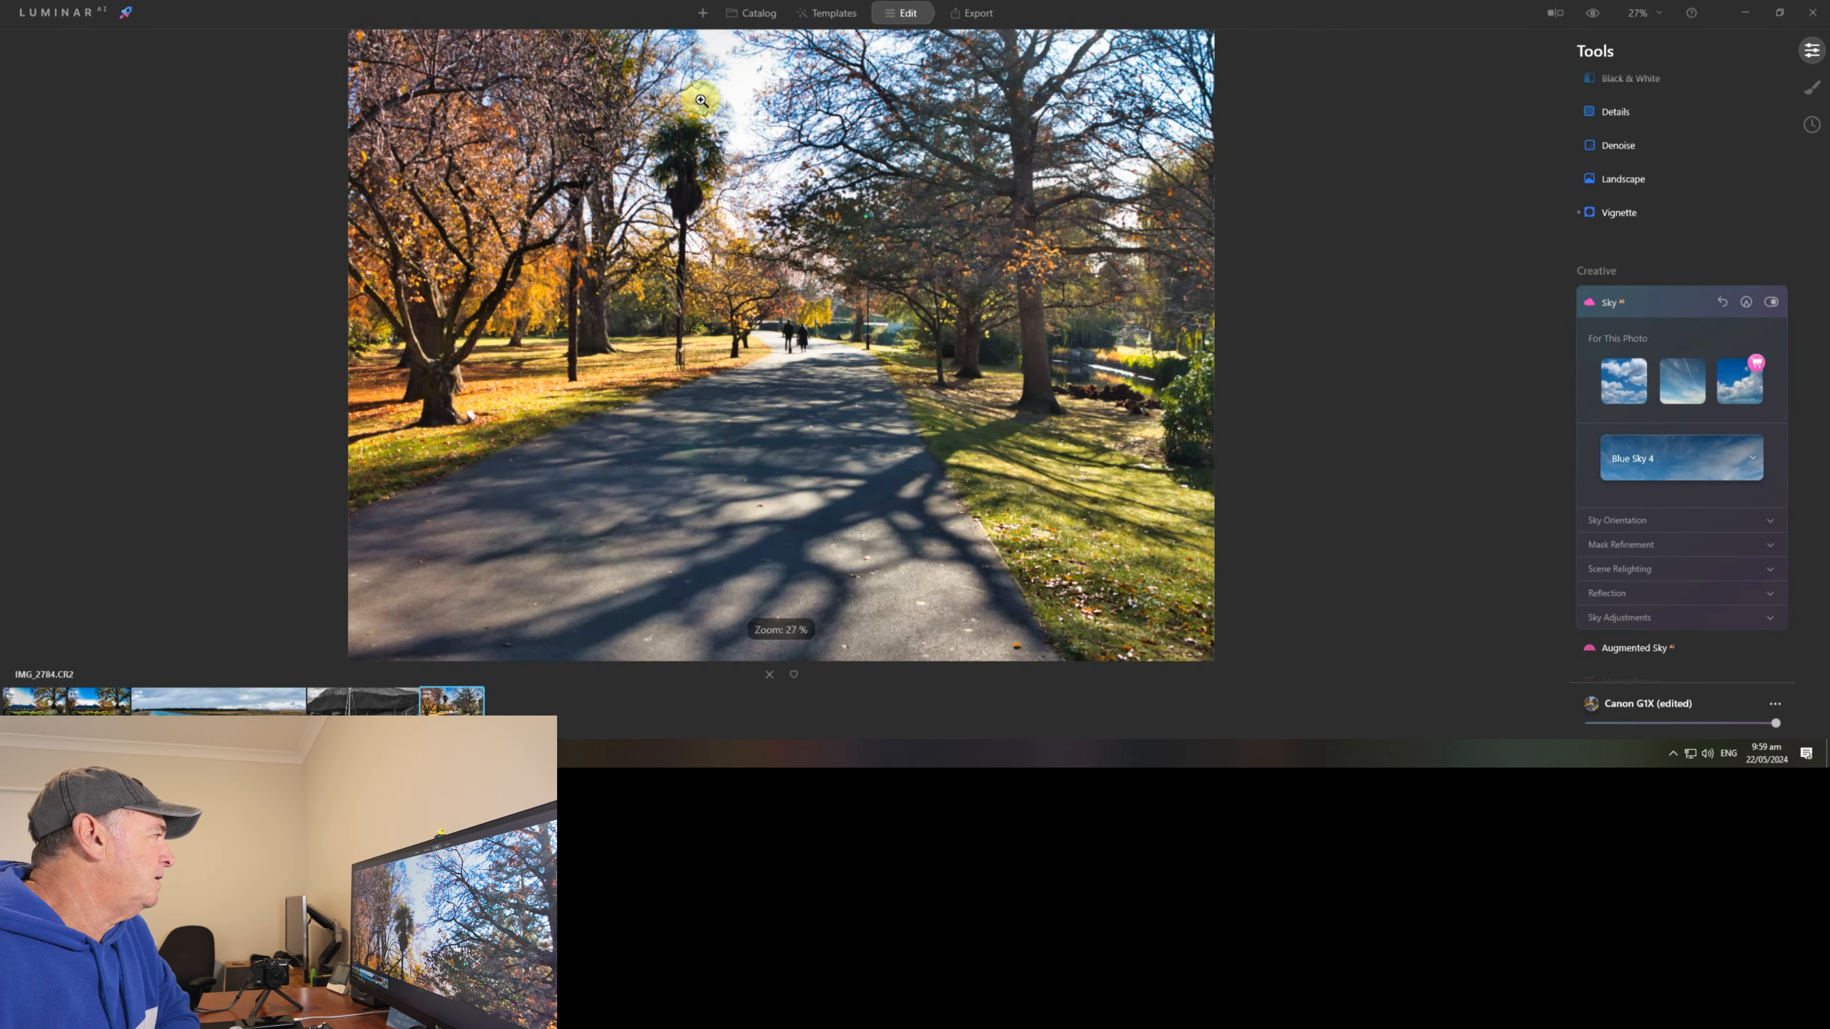
scroll(701, 100, "up", 4)
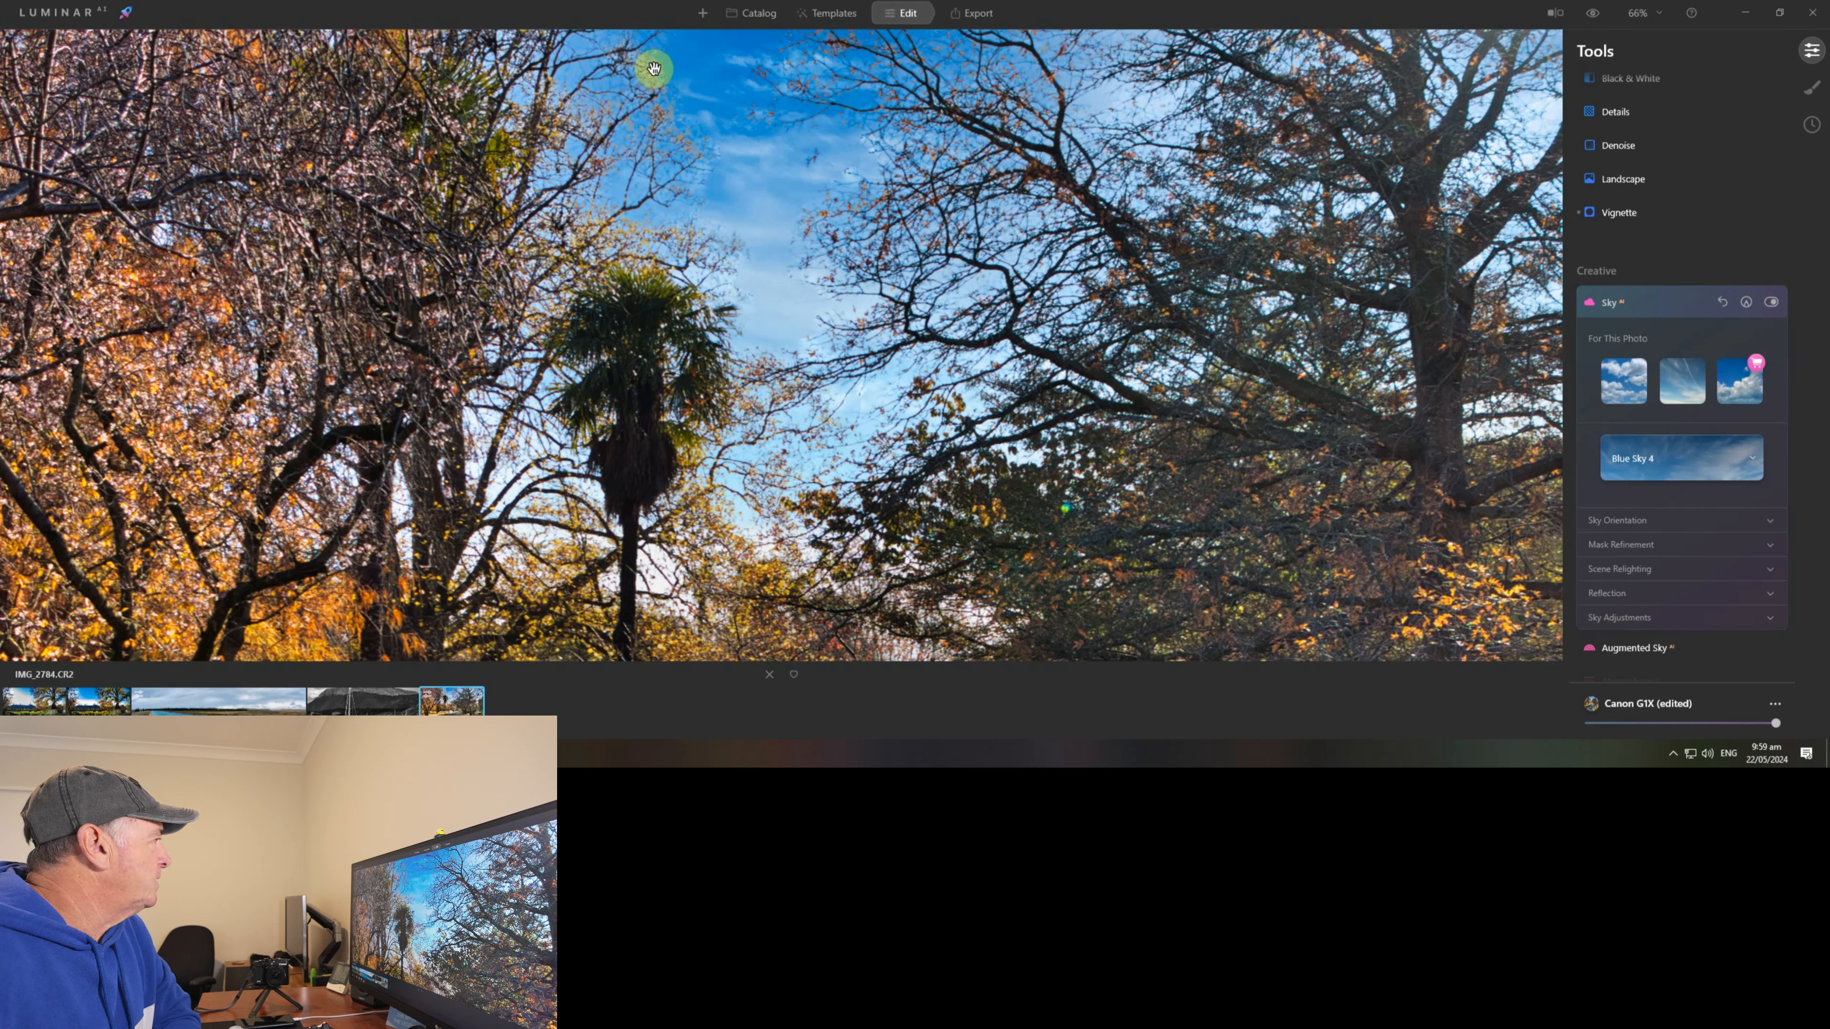
left_click(695, 175)
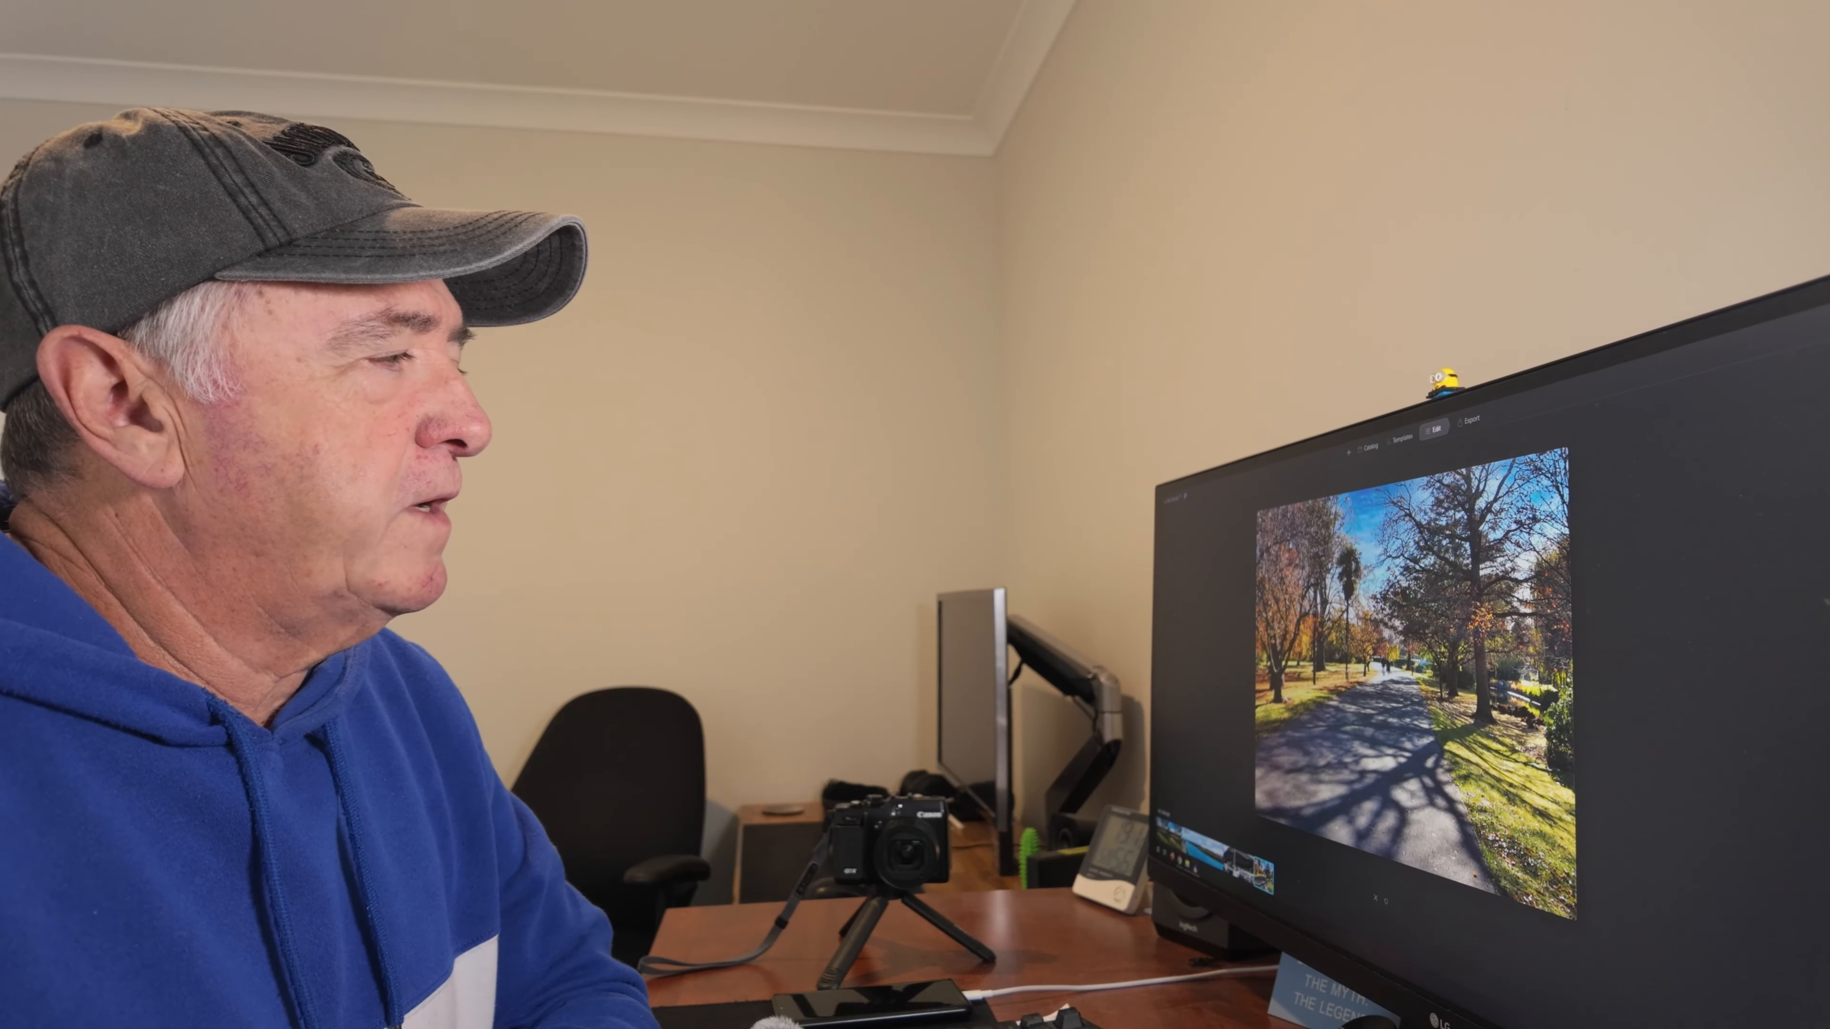
key("backslash")
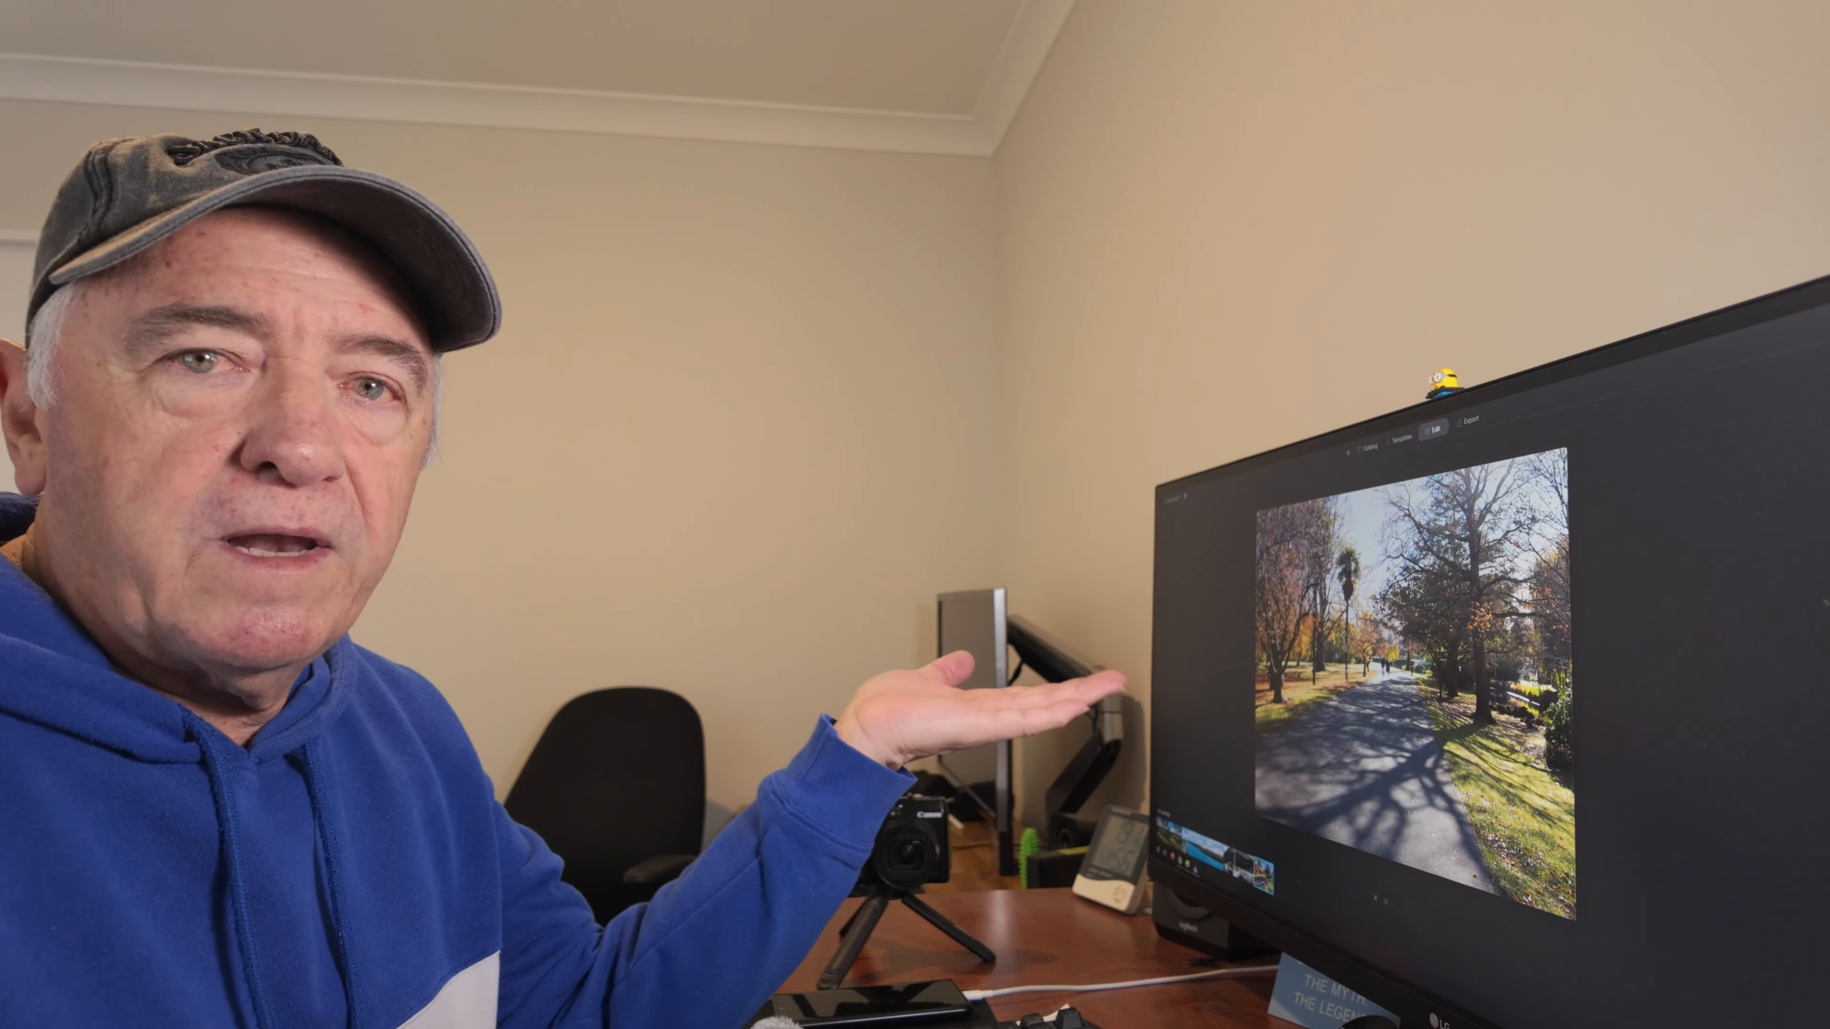
key("backslash")
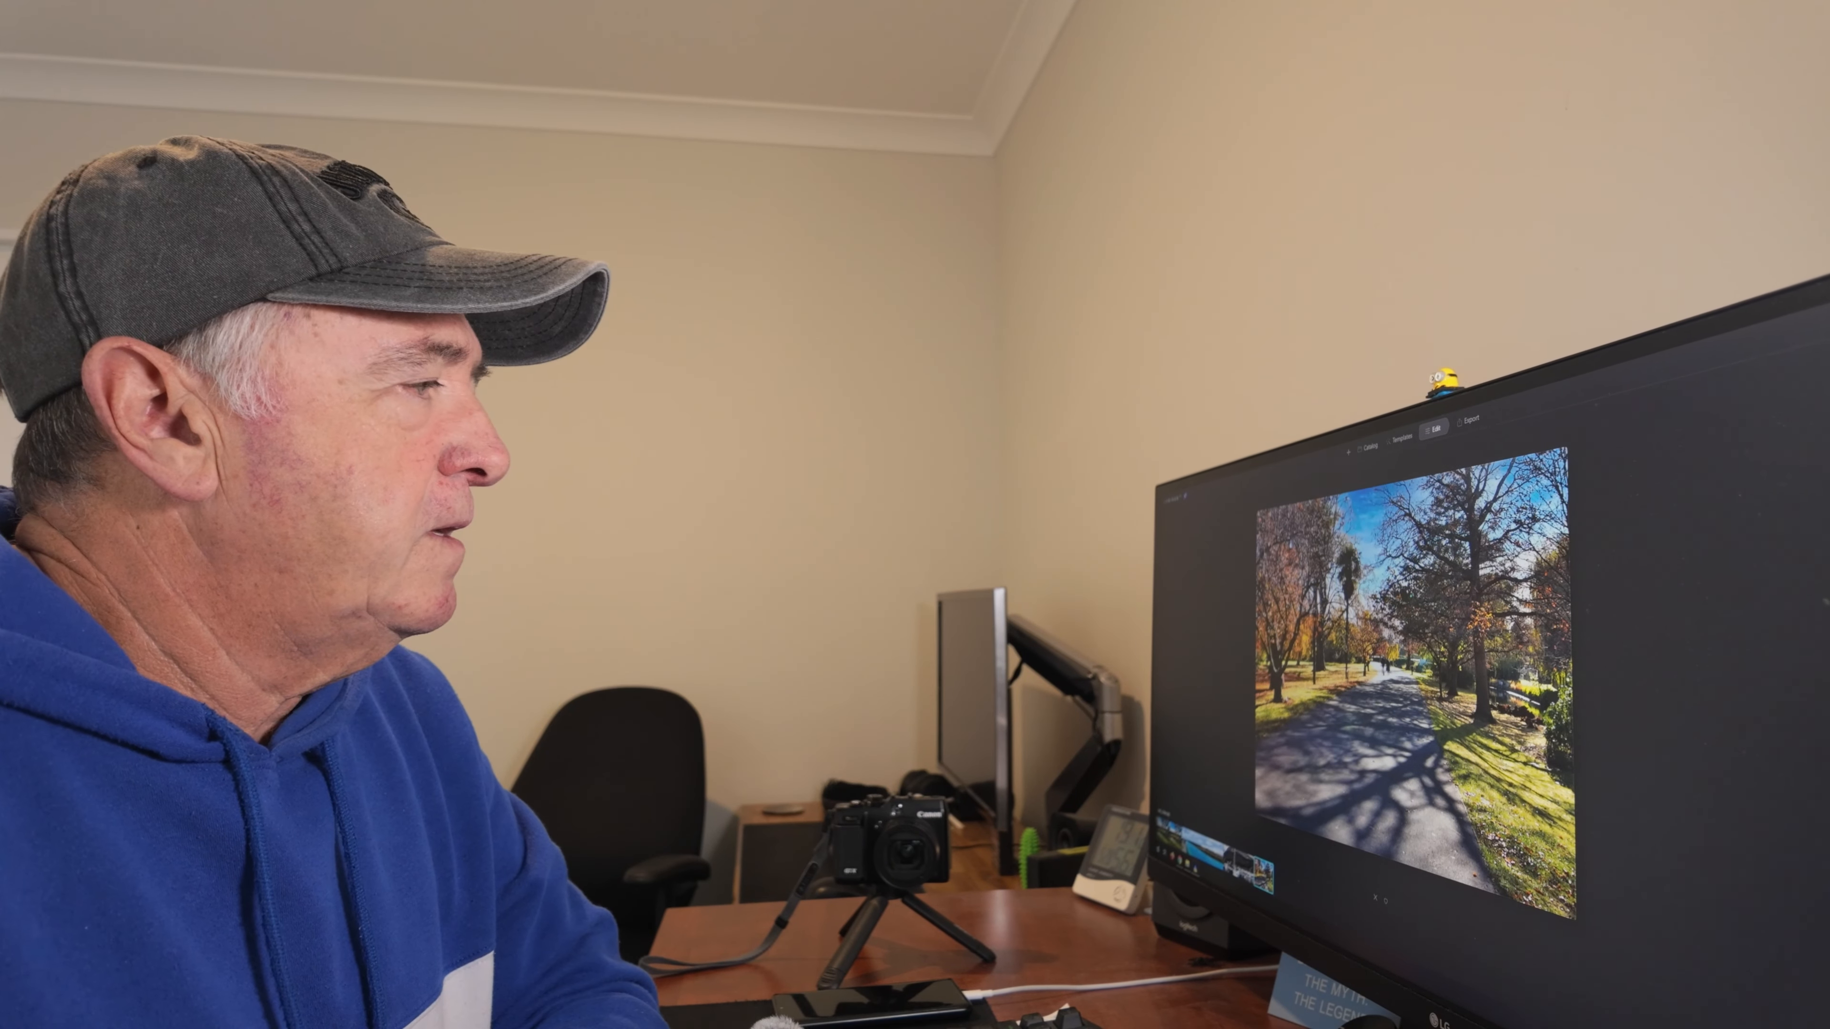